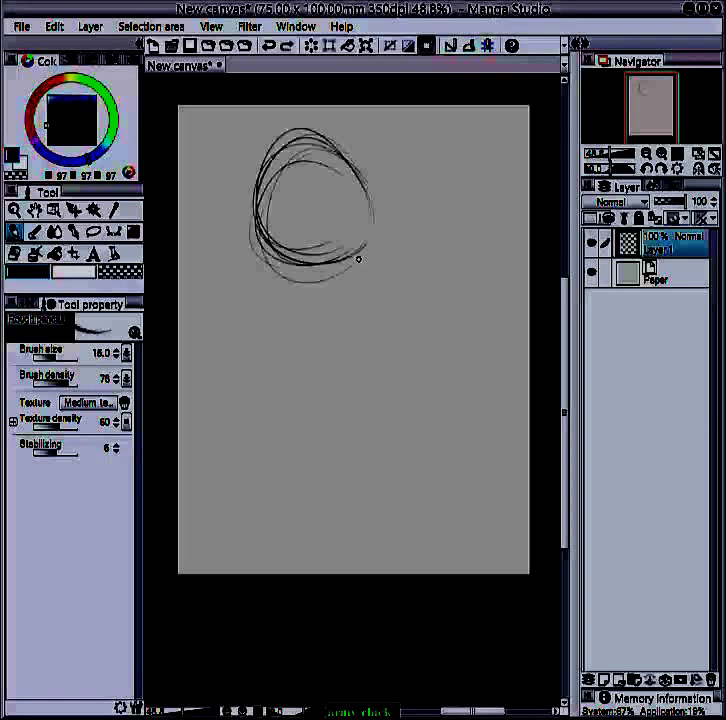
Rough in the torso below the head with a shoulder line, curved sides and hip lines, and rework the head and neck.
drag(305, 236, 394, 485)
drag(283, 337, 368, 470)
drag(300, 266, 428, 244)
mouse_move(408, 253)
mouse_down()
mouse_move(394, 384)
mouse_move(449, 502)
mouse_up()
drag(291, 475, 463, 505)
drag(297, 307, 338, 410)
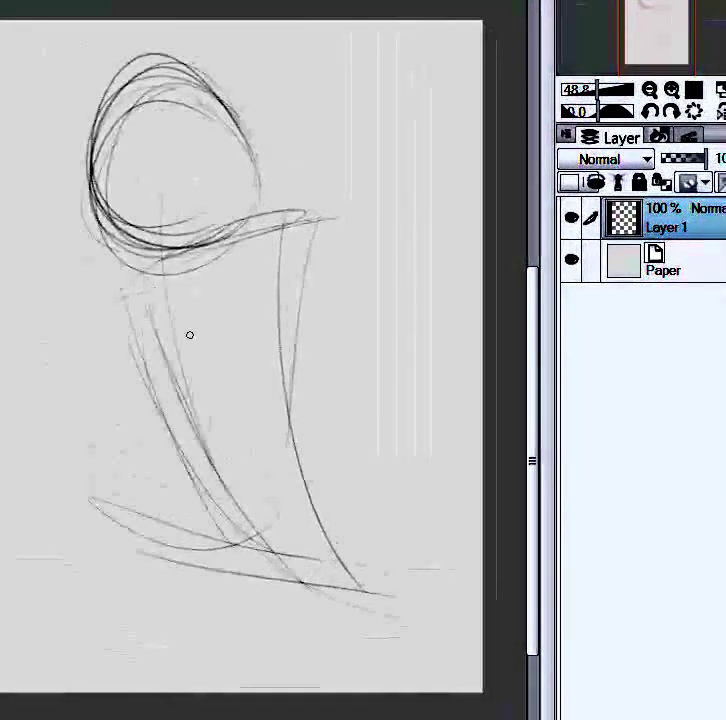
mouse_move(122, 131)
mouse_down()
mouse_move(185, 87)
mouse_move(106, 131)
mouse_move(135, 229)
mouse_move(116, 229)
mouse_move(232, 162)
mouse_move(90, 109)
mouse_move(229, 101)
mouse_move(170, 290)
mouse_up()
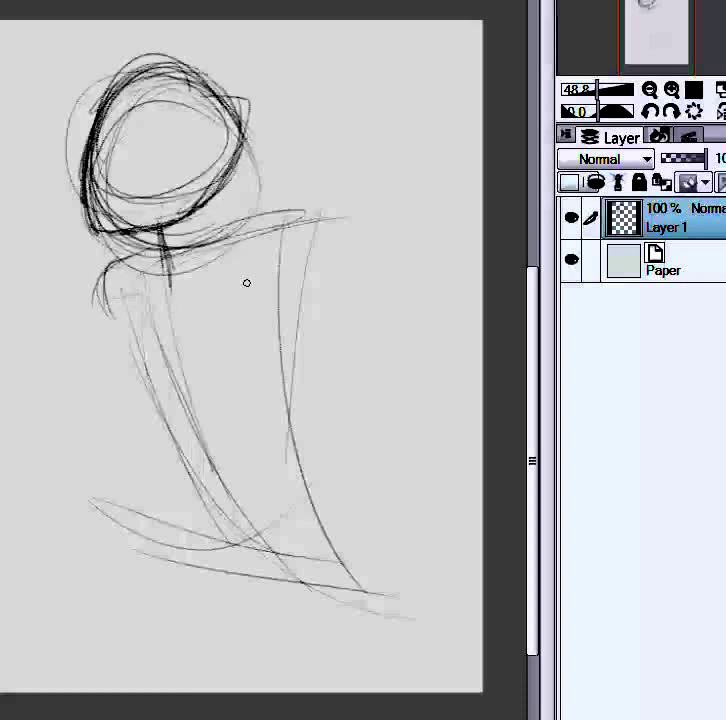
Sketch round shoulder joints, two straight arms reaching down in front of the torso, and loose hand shapes.
drag(258, 292, 300, 240)
drag(104, 327, 100, 280)
drag(267, 279, 215, 430)
mouse_move(190, 540)
mouse_down()
mouse_move(131, 619)
mouse_move(184, 587)
mouse_move(185, 548)
mouse_up()
mouse_move(252, 424)
mouse_down()
mouse_move(183, 566)
mouse_move(178, 628)
mouse_up()
drag(134, 625, 152, 653)
drag(118, 324, 96, 500)
drag(112, 345, 85, 527)
drag(84, 535, 77, 626)
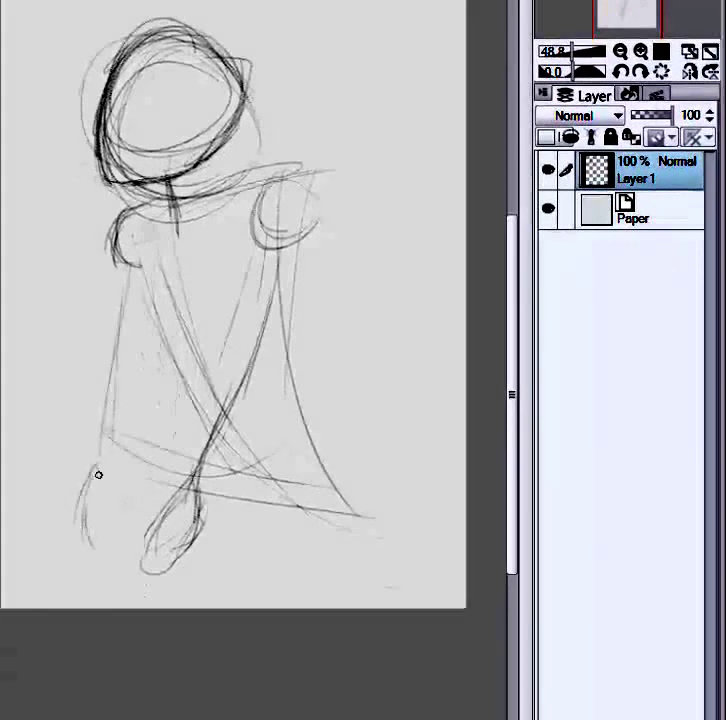
drag(98, 474, 92, 540)
drag(118, 474, 130, 548)
Sketch the folded thighs and knees beneath the torso, with the lower leg and foot extending behind the hip.
mouse_move(231, 472)
mouse_down()
mouse_move(295, 470)
mouse_move(387, 515)
mouse_up()
drag(251, 445, 100, 566)
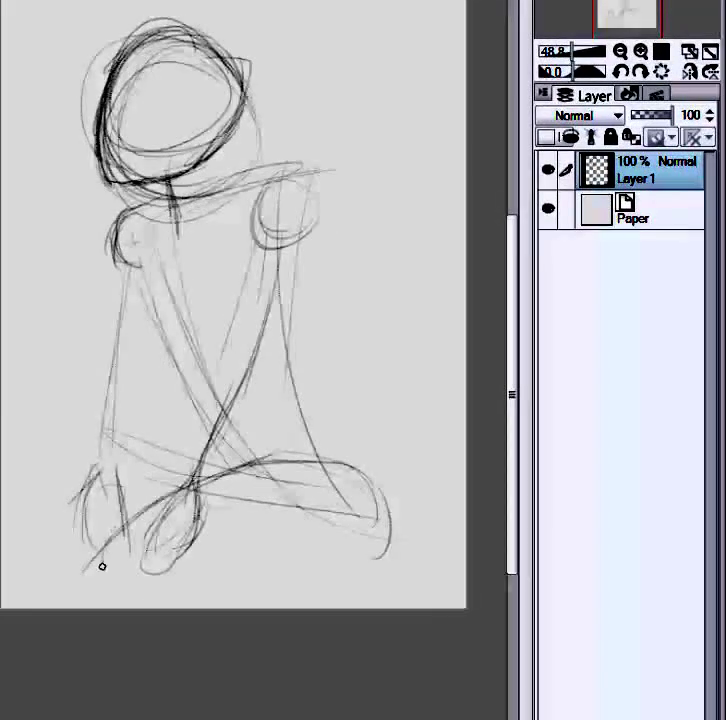
drag(144, 490, 110, 557)
drag(115, 600, 349, 573)
drag(375, 492, 370, 568)
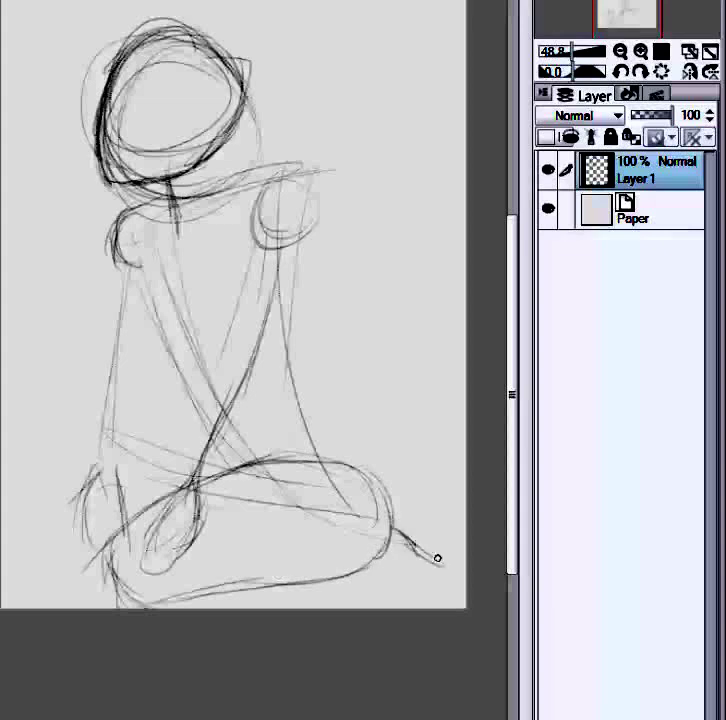
mouse_move(437, 558)
mouse_down()
mouse_move(382, 587)
mouse_move(101, 578)
mouse_up()
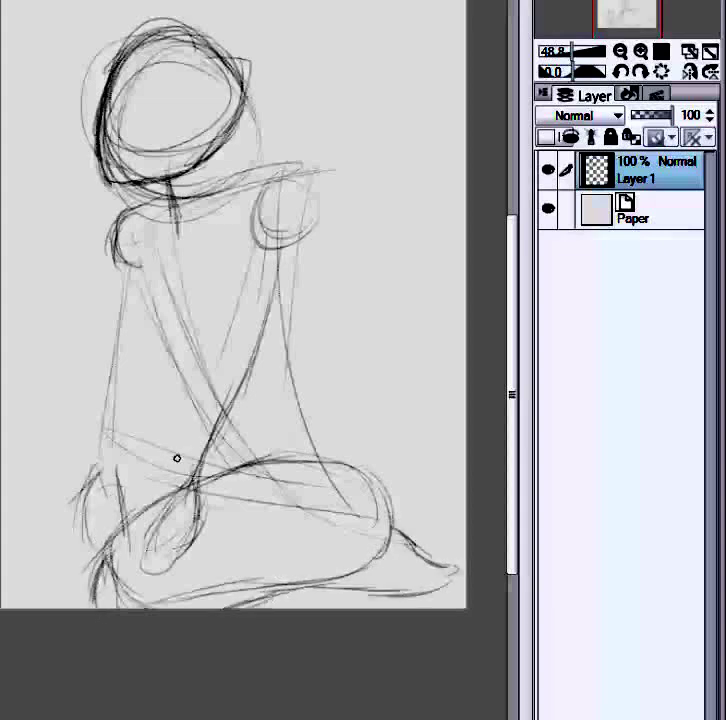
mouse_move(176, 465)
mouse_down()
mouse_move(75, 553)
mouse_move(200, 468)
mouse_up()
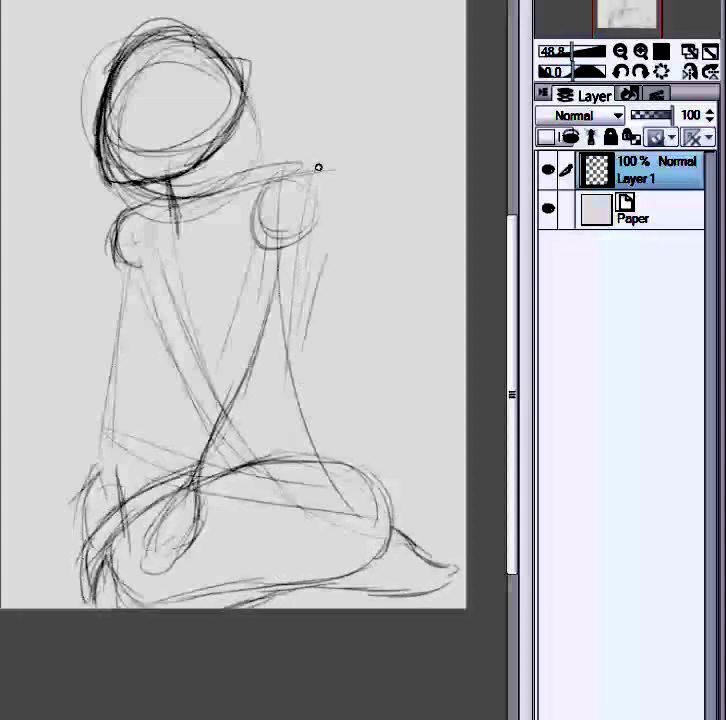
Draw the back contour from shoulder to hip and add the chest and waist outlines of the torso.
mouse_move(283, 178)
mouse_down()
mouse_move(332, 428)
mouse_move(388, 482)
mouse_up()
drag(302, 375, 393, 535)
drag(212, 432, 188, 468)
drag(162, 345, 183, 407)
mouse_move(133, 267)
mouse_down()
mouse_move(119, 322)
mouse_move(151, 246)
mouse_move(130, 342)
mouse_move(165, 368)
mouse_up()
mouse_move(176, 243)
mouse_down()
mouse_move(188, 290)
mouse_move(181, 428)
mouse_move(297, 413)
mouse_move(293, 373)
mouse_move(220, 455)
mouse_move(147, 373)
mouse_move(154, 389)
mouse_move(144, 433)
mouse_move(55, 575)
mouse_move(136, 315)
mouse_up()
Flip the canvas view horizontally and reinforce the line across the shoulders.
click(708, 54)
click(689, 72)
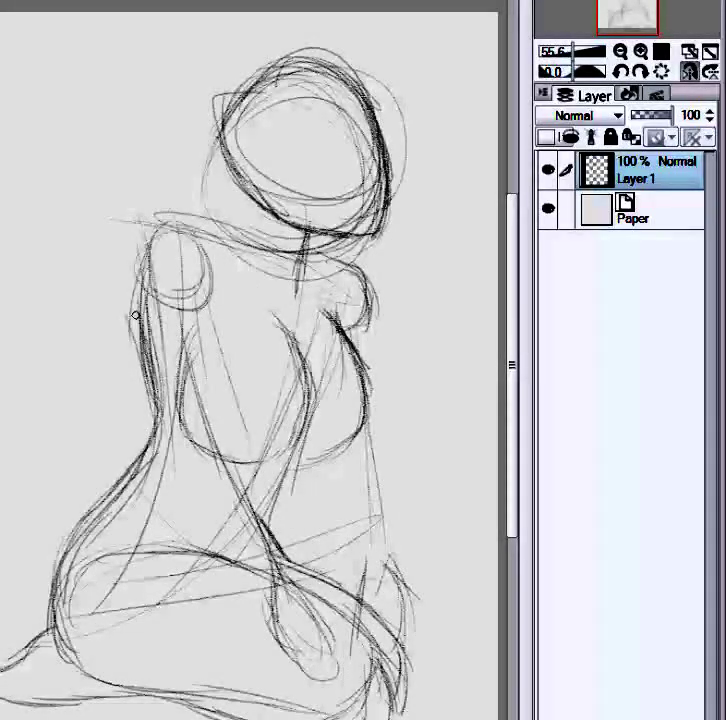
drag(167, 221, 243, 253)
Sketch the face's guide curve and the upper lid and outline of an eye with the 15 px Rough pencil.
scroll(370, 140, up, 5)
drag(372, 120, 145, 244)
drag(254, 170, 128, 228)
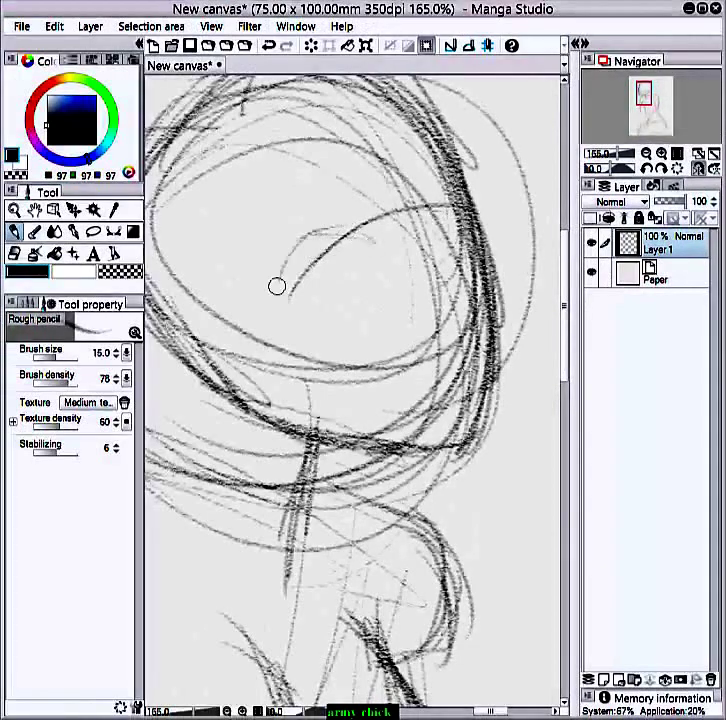
mouse_move(277, 287)
mouse_down()
mouse_move(369, 232)
mouse_move(280, 298)
mouse_move(345, 212)
mouse_up()
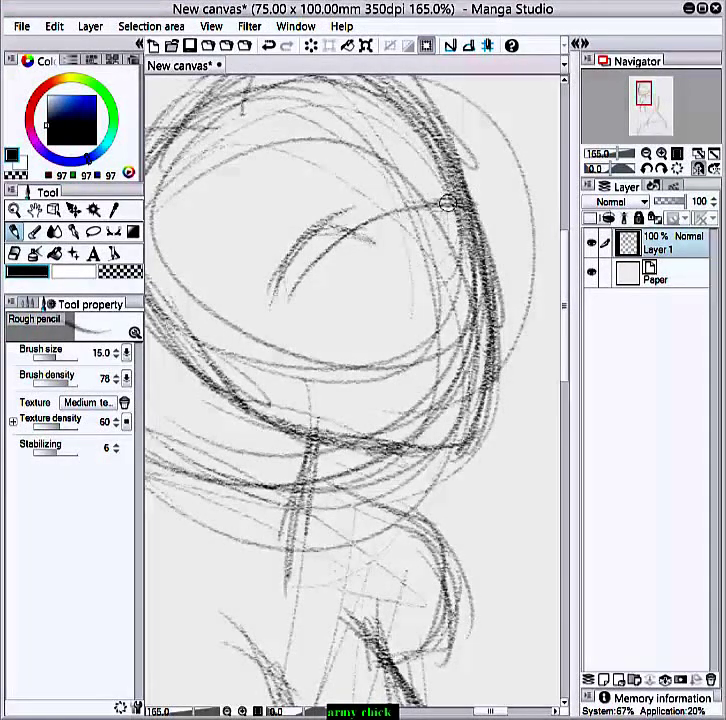
drag(448, 203, 466, 206)
mouse_move(318, 246)
mouse_down()
mouse_move(342, 268)
mouse_move(350, 312)
mouse_up()
drag(287, 280, 346, 316)
drag(322, 248, 350, 318)
Add a new layer above Layer 6 and merge the two into a single 100% opacity layer.
key(b)
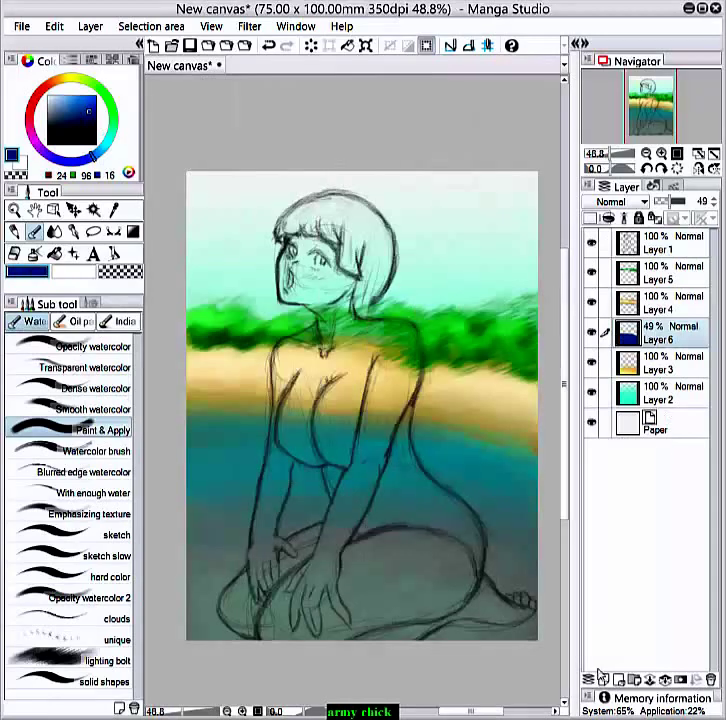
key(ctrl+shift+n)
right_click(705, 362)
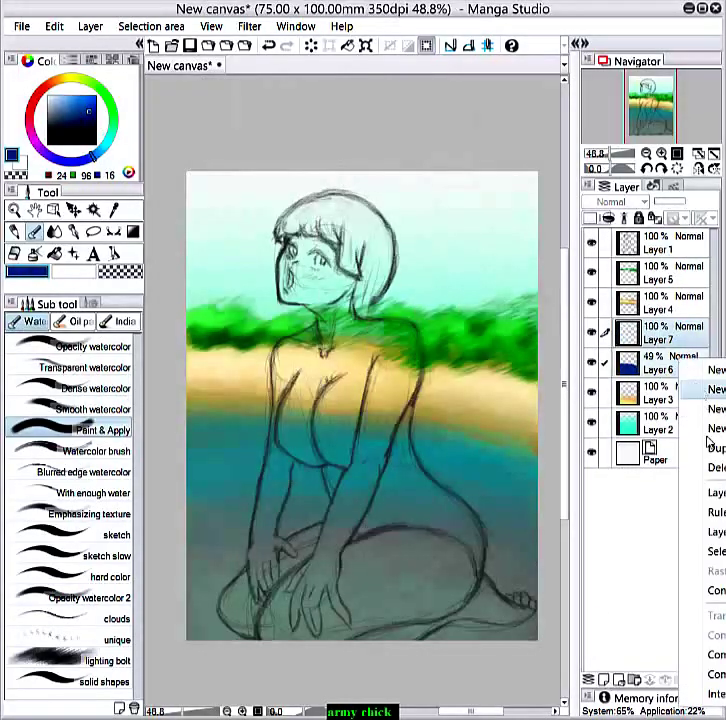
click(714, 654)
Choose a light sky blue and set the Soft 2 airbrush's combine mode to Add (Glow).
click(72, 103)
click(99, 152)
click(69, 95)
click(35, 253)
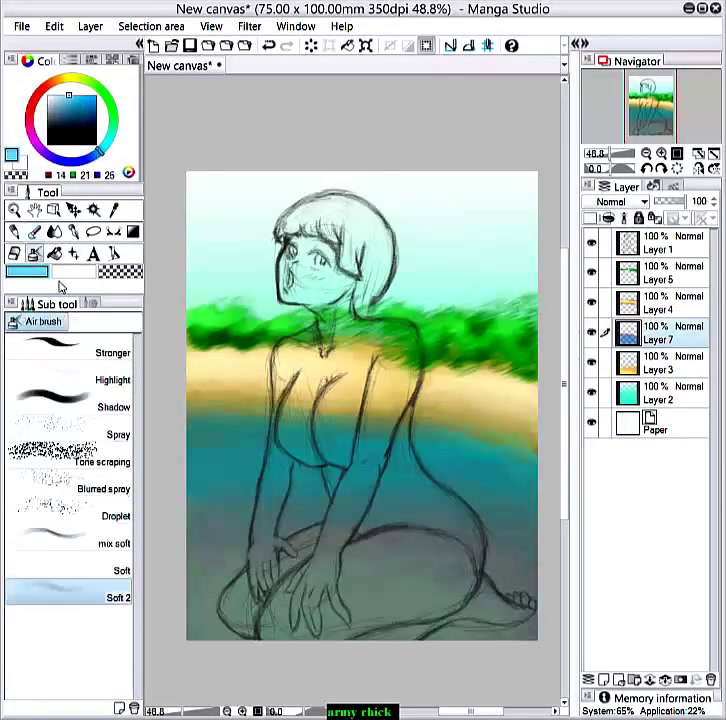
click(91, 303)
click(108, 376)
click(105, 214)
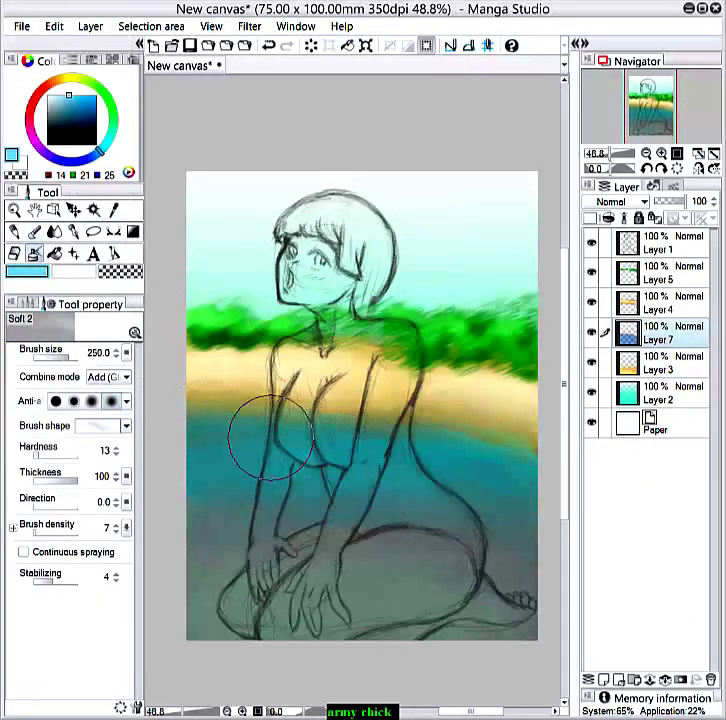
Spray a light blue glow across the upper water below the sand, adjusting the airbrush size up to 400.
drag(270, 437, 490, 482)
key(bracketright)
key(bracketright)
key(bracketright)
key(bracketright)
key(bracketleft)
key(bracketleft)
key(bracketleft)
key(bracketleft)
key(bracketleft)
mouse_move(233, 472)
mouse_down()
mouse_move(530, 500)
mouse_move(423, 483)
mouse_up()
key(bracketright)
key(bracketright)
key(bracketright)
drag(492, 554, 259, 470)
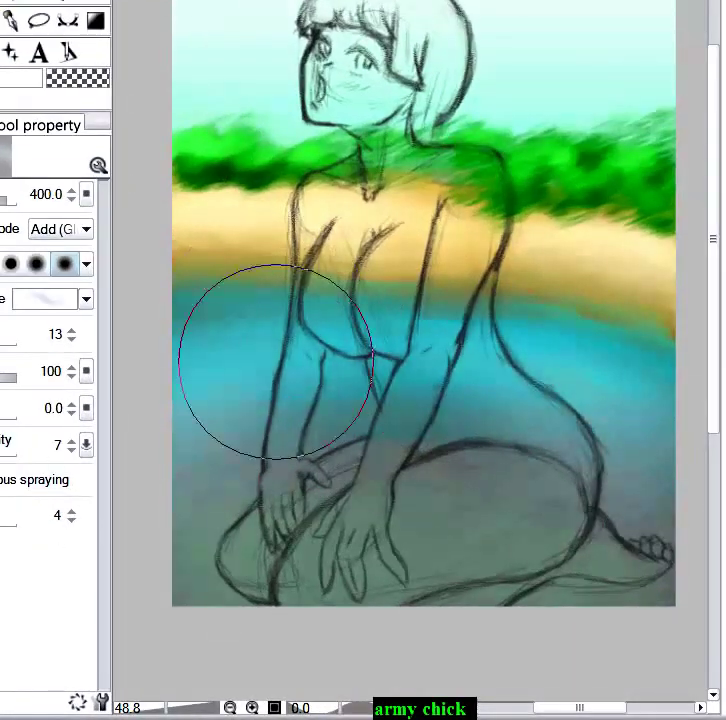
drag(276, 362, 638, 447)
Set the airbrush to Lighten mode at size 300 and brush more light blue over the water.
click(86, 229)
click(84, 121)
key(bracketright)
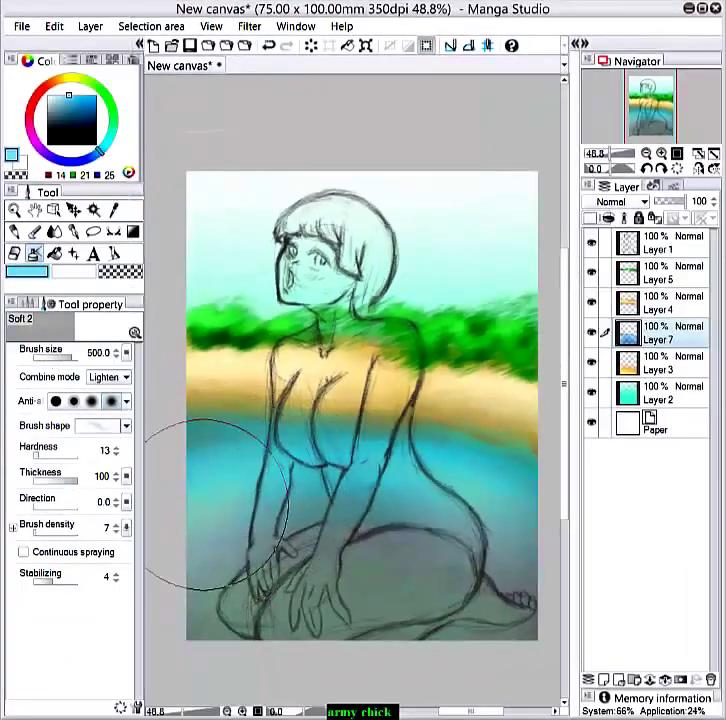
key(bracketleft)
key(bracketleft)
mouse_move(400, 462)
mouse_down()
mouse_move(462, 480)
mouse_move(415, 460)
mouse_up()
Add a new layer above Layer 7 and choose a dark navy blue as the drawing color.
click(604, 680)
click(89, 158)
click(95, 117)
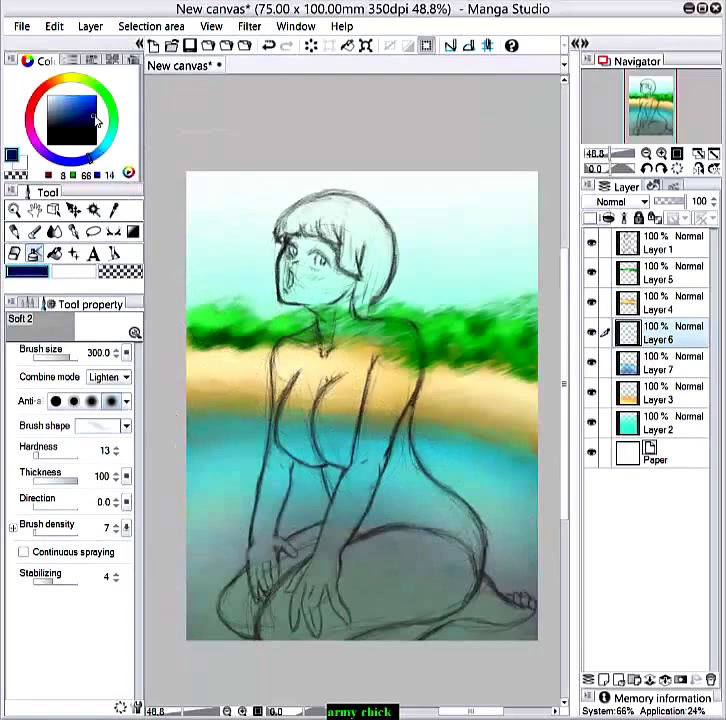
Cover the lower water with dark blue using the Paint & Apply brush at size 300 and reduce the layer's opacity.
click(35, 231)
key(bracketright)
key(bracketright)
key(bracketright)
key(bracketright)
key(bracketright)
key(bracketright)
mouse_move(228, 588)
mouse_down()
mouse_move(317, 598)
mouse_move(491, 589)
mouse_move(178, 515)
mouse_move(515, 533)
mouse_up()
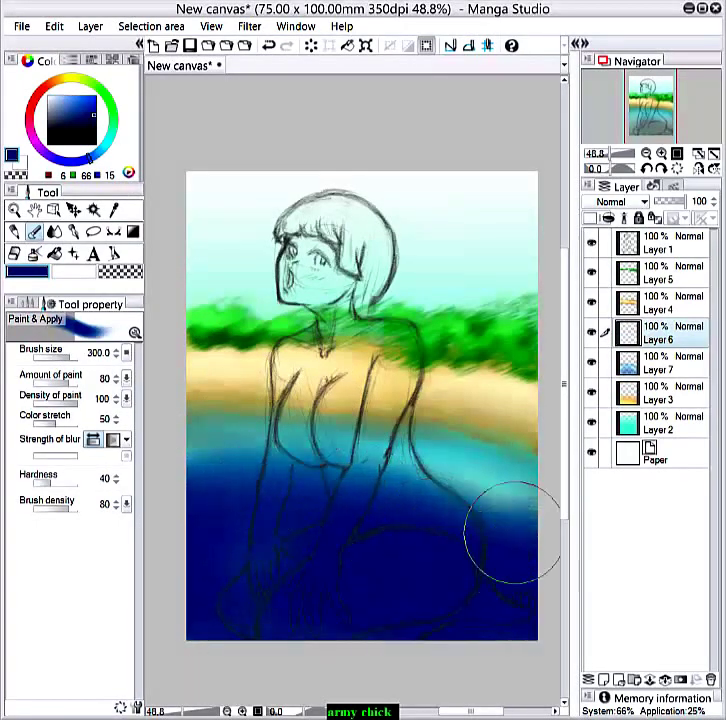
drag(695, 201, 681, 202)
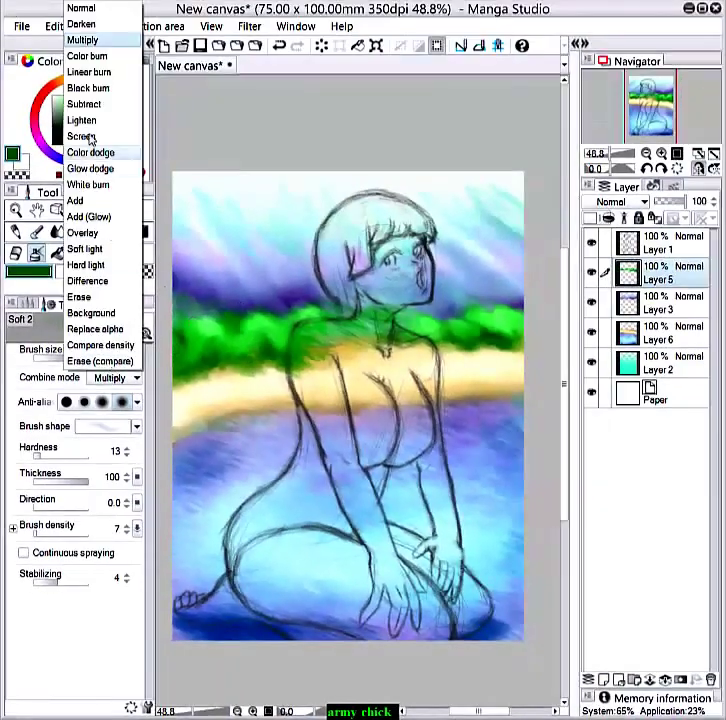
Set the airbrush to Add (Glow) at size 70 and spray pale green highlights along the tree line on Layer 5.
click(82, 120)
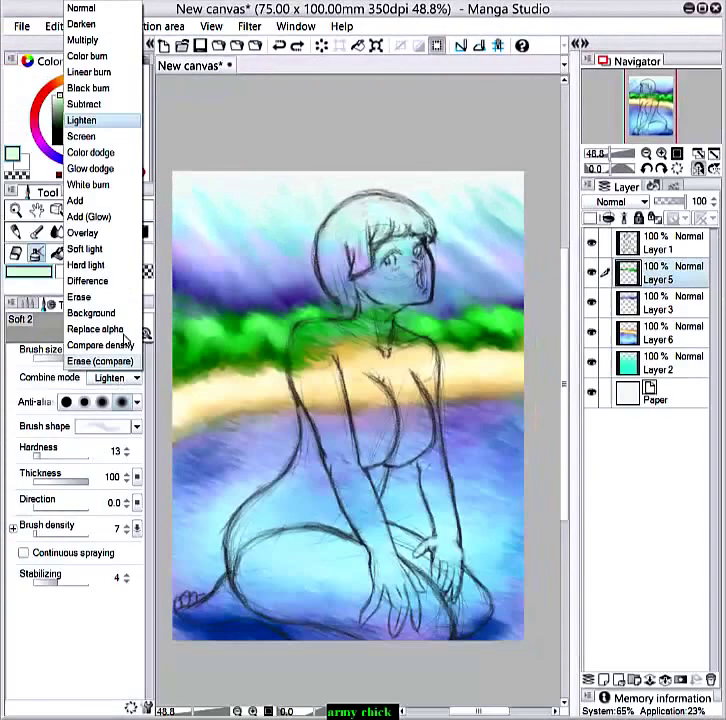
click(88, 216)
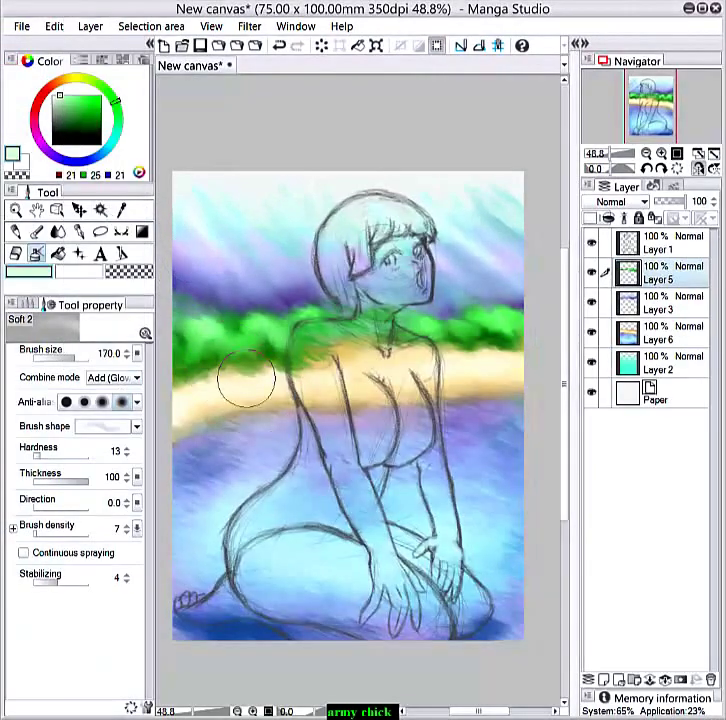
key(bracketleft)
key(bracketleft)
key(bracketleft)
key(bracketleft)
key(bracketleft)
mouse_move(188, 328)
mouse_down()
mouse_move(280, 326)
mouse_move(318, 340)
mouse_up()
mouse_move(410, 332)
mouse_down()
mouse_move(455, 306)
mouse_move(512, 326)
mouse_up()
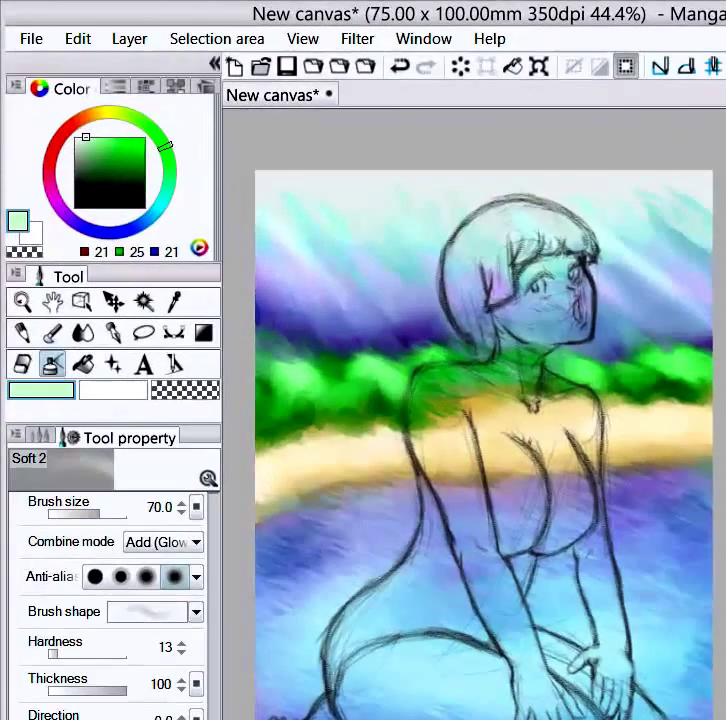
Sample light blue, set the airbrush to Multiply, and spray a darker teal shadow across the water above the thigh on Layer 6.
key(i)
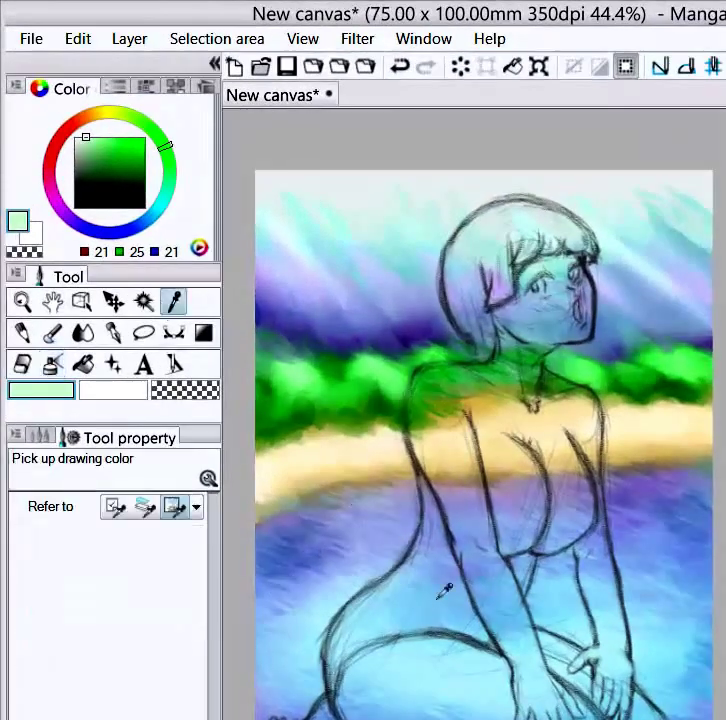
click(312, 414)
key(b)
click(170, 541)
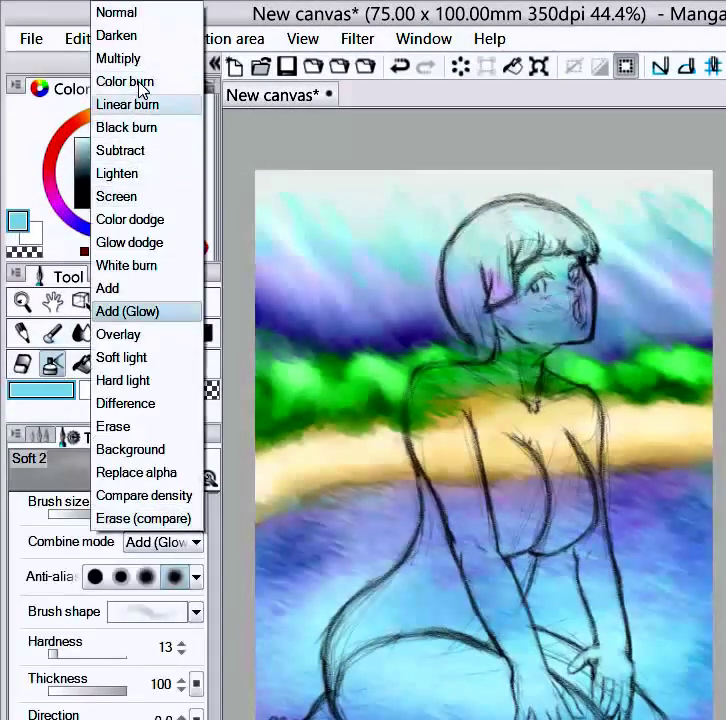
click(117, 57)
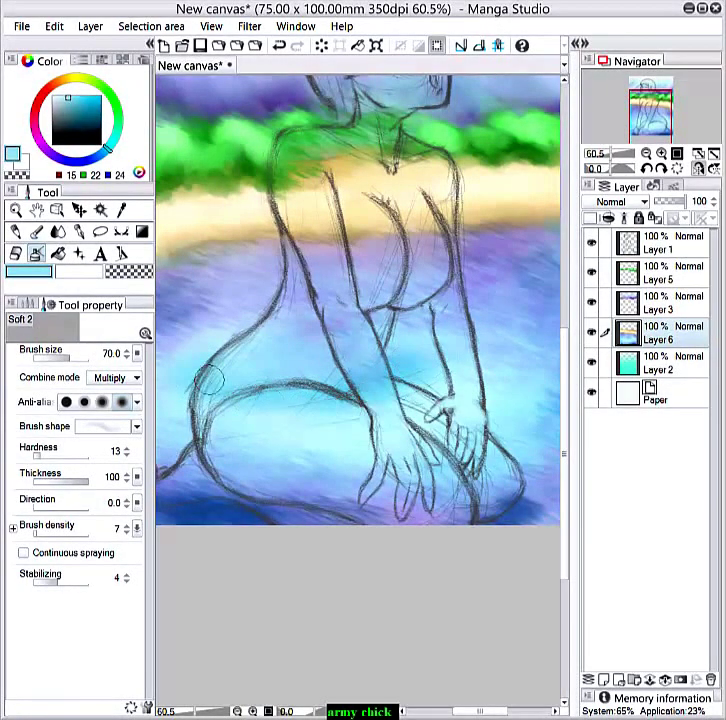
click(85, 110)
drag(266, 384, 392, 371)
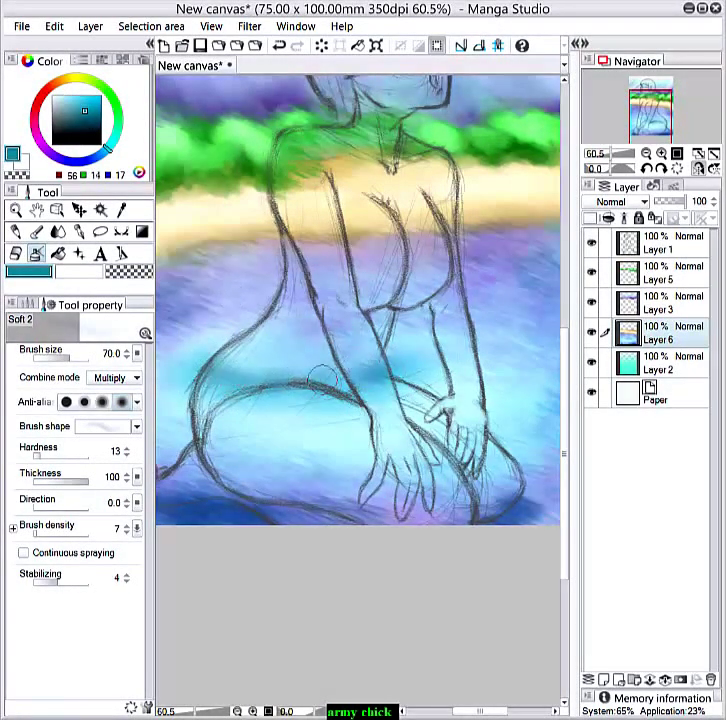
Switch to the Watercolor brush and strengthen the teal shadow band across the water.
scroll(353, 425, down, 13)
scroll(296, 385, up, 9)
click(37, 233)
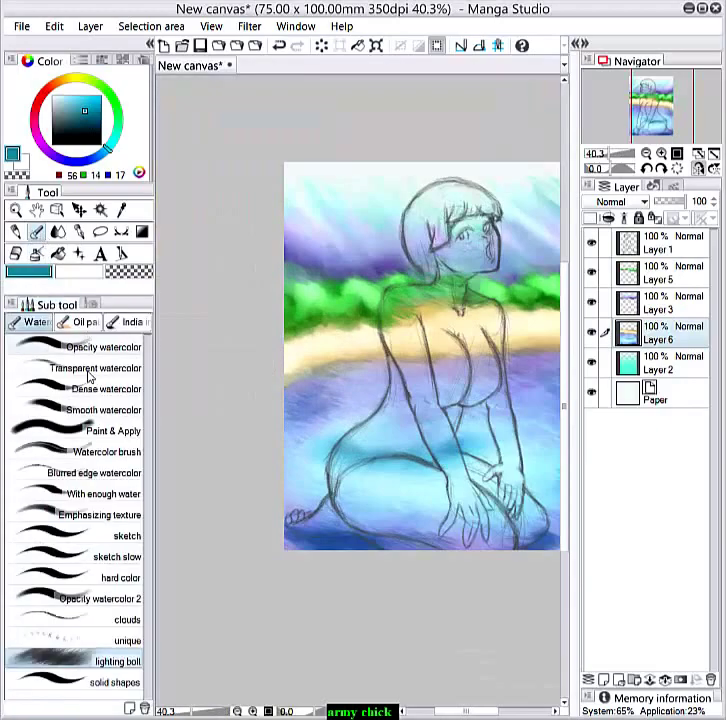
click(95, 451)
scroll(411, 467, up, 3)
scroll(410, 470, up, 1)
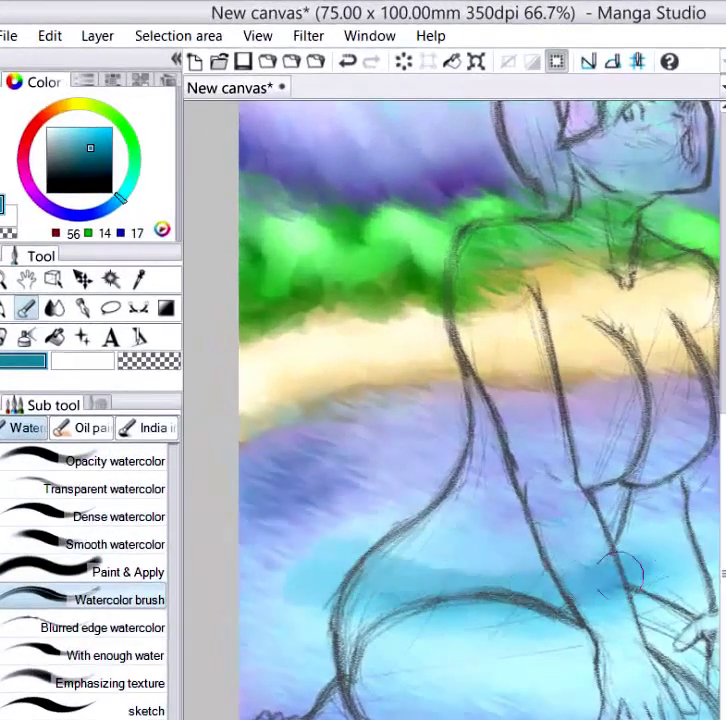
Choose a pale cyan and paint light strokes around the teal shadow to blend its edges into the water.
click(131, 183)
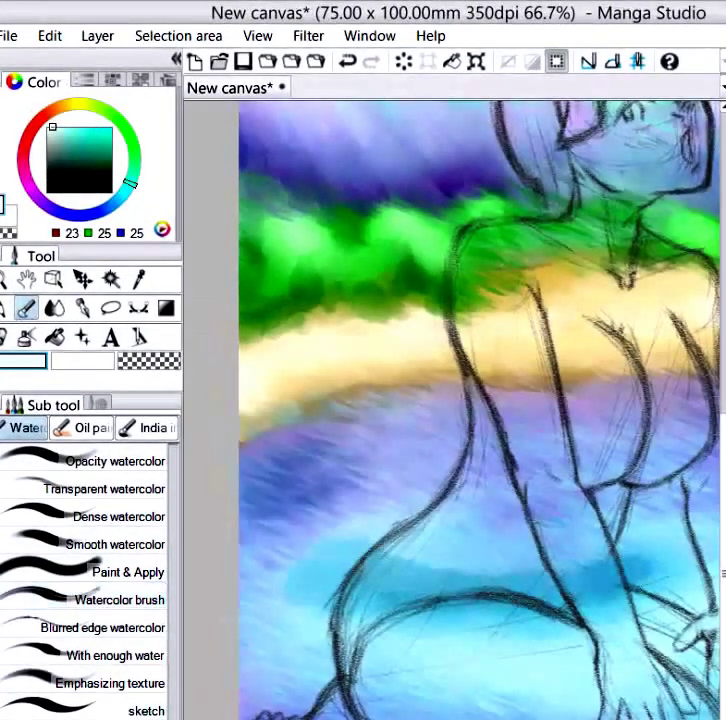
mouse_move(338, 580)
mouse_down()
mouse_move(407, 622)
mouse_move(653, 570)
mouse_move(668, 550)
mouse_up()
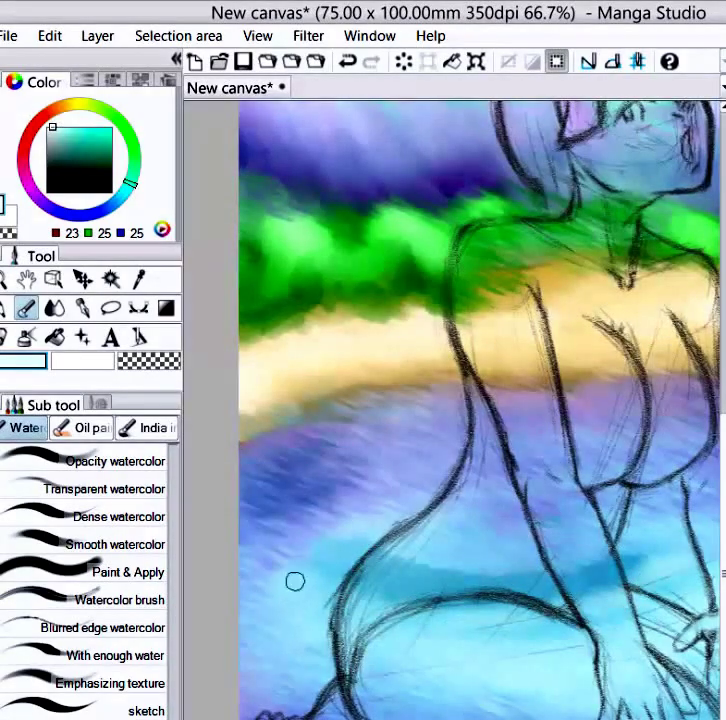
drag(293, 580, 340, 538)
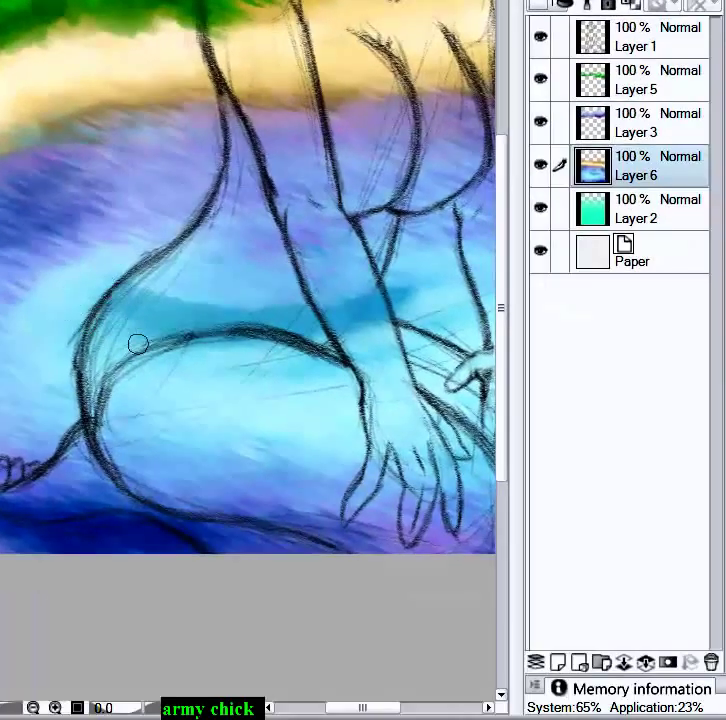
drag(388, 276, 342, 290)
scroll(345, 345, down, 4)
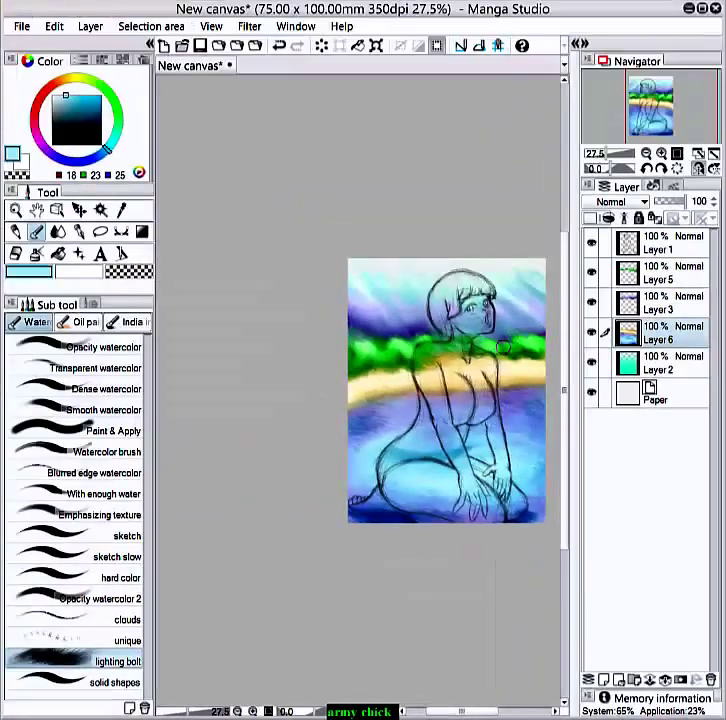
drag(461, 711, 477, 711)
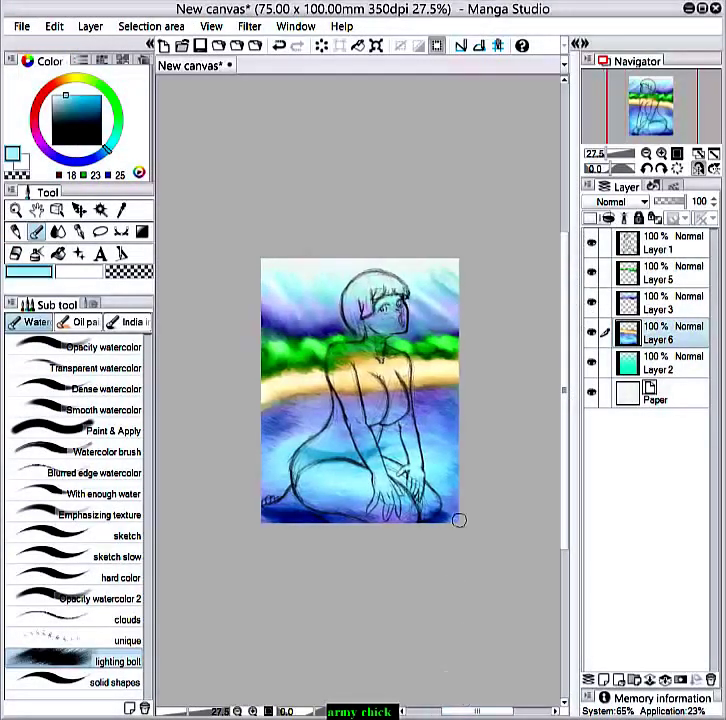
Merge the background layers from Layer 5 down to Layer 2 into one, leaving the sketch on Layer 1 separate.
click(634, 243)
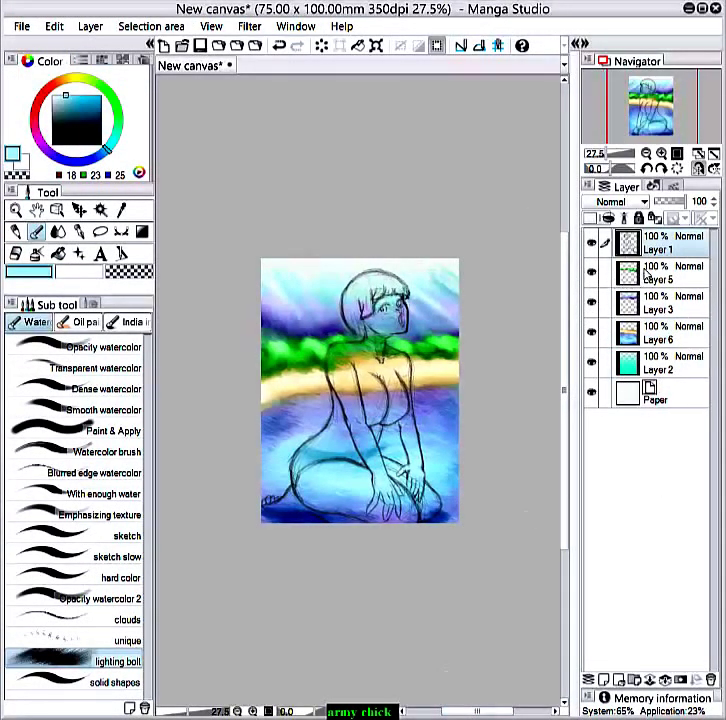
shift+click(652, 278)
click(648, 277)
shift+click(660, 364)
right_click(664, 361)
click(702, 651)
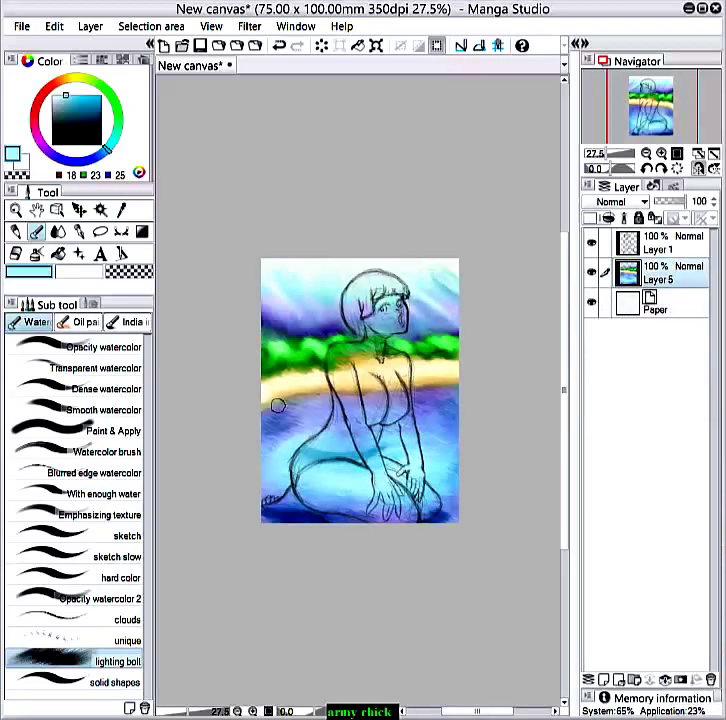
Blend the sand's lower edge into the water on Layer 5 with the Blur by fiber tool.
scroll(300, 405, up, 3)
click(58, 231)
mouse_move(207, 403)
mouse_down()
mouse_move(238, 413)
mouse_move(243, 395)
mouse_up()
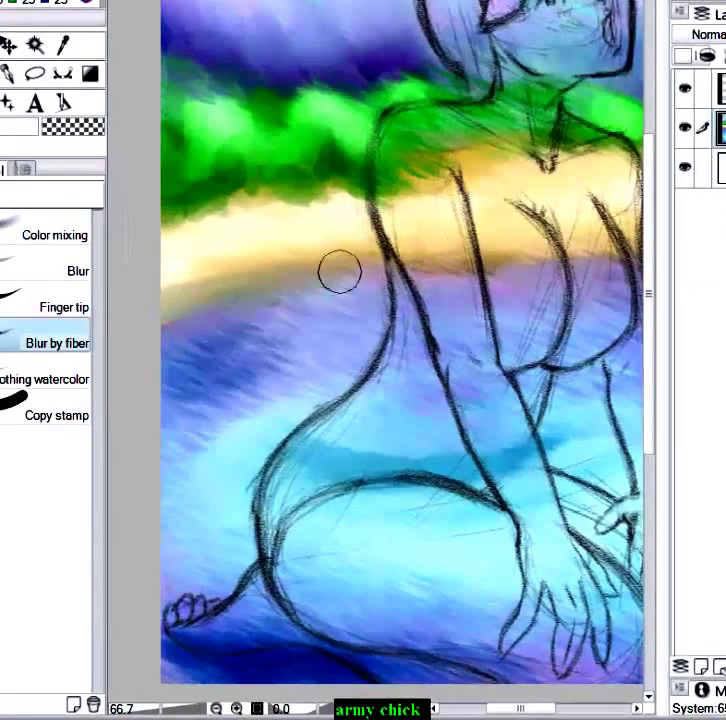
scroll(339, 270, down, 2)
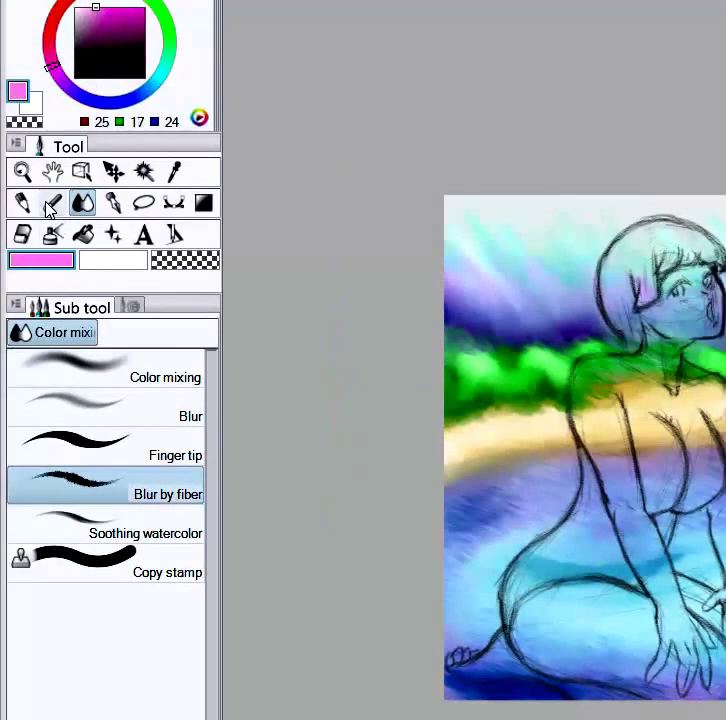
Paint pink strokes across the upper water just below the sand with the lighting bolt brush.
click(51, 205)
scroll(470, 486, up, 1)
scroll(423, 276, down, 2)
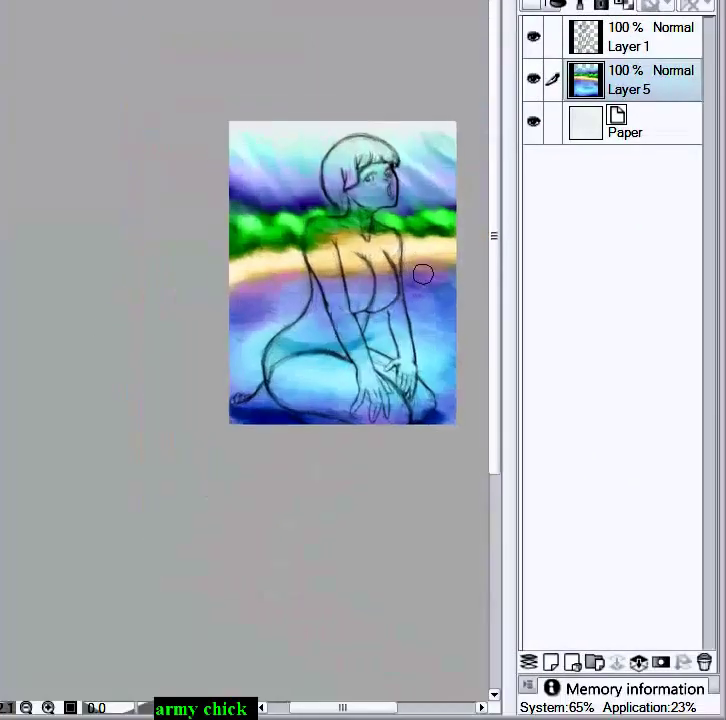
mouse_move(233, 293)
mouse_down()
mouse_move(243, 313)
mouse_move(389, 288)
mouse_move(248, 360)
mouse_move(261, 346)
mouse_up()
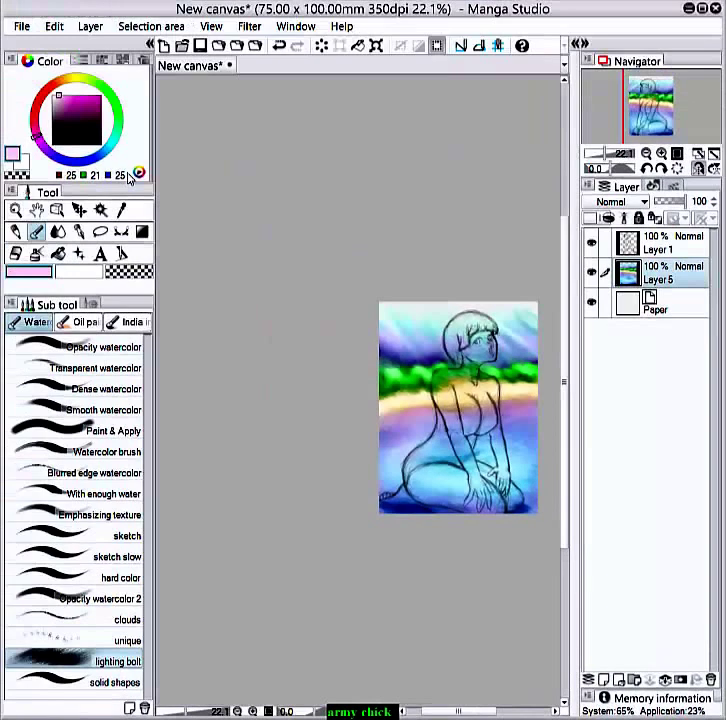
Choose a dark blue, paint strokes across the water below the sand, and make the sketch on Layer 1 active.
click(87, 158)
click(89, 111)
click(56, 157)
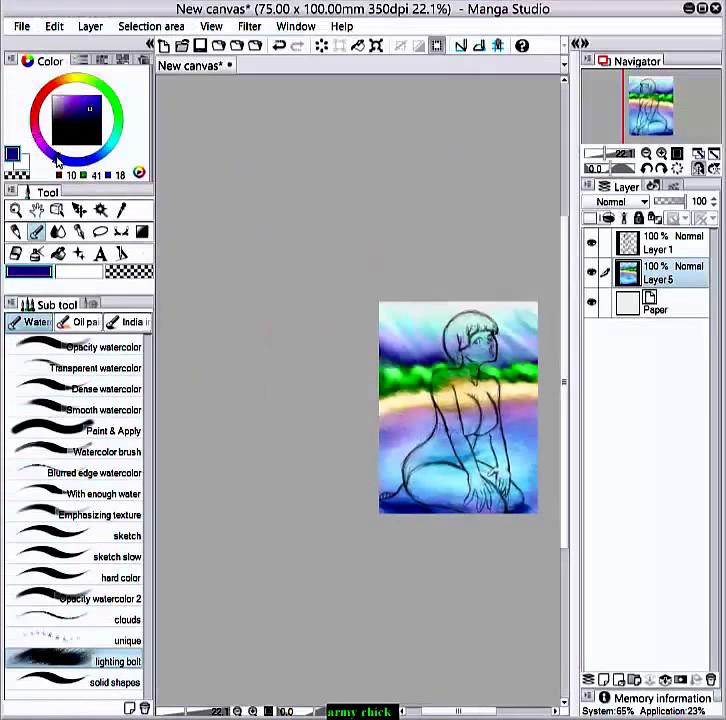
mouse_move(384, 440)
mouse_down()
mouse_move(426, 428)
mouse_move(531, 433)
mouse_up()
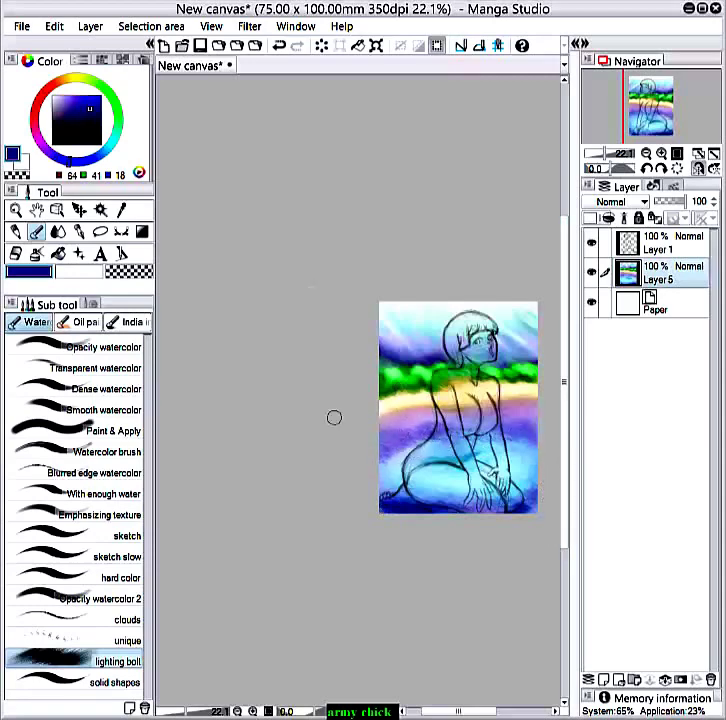
click(58, 232)
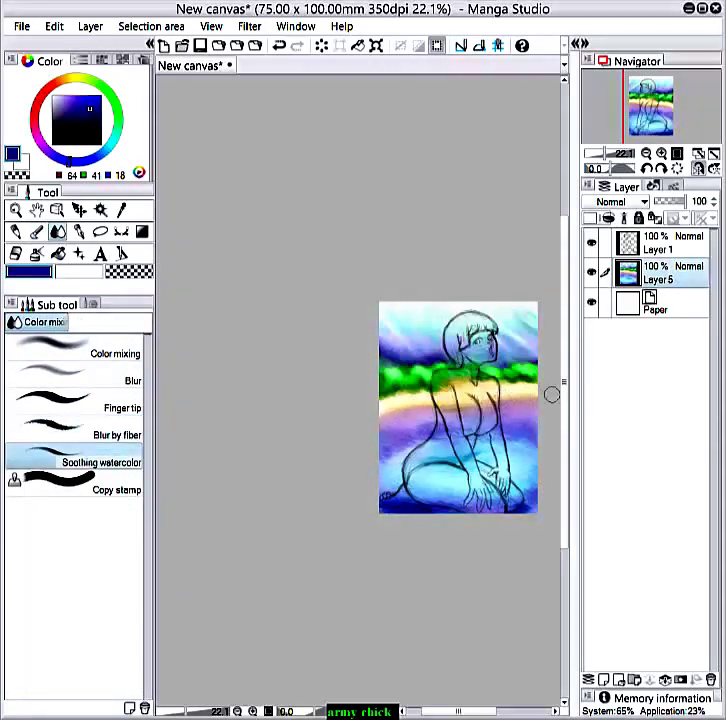
click(655, 243)
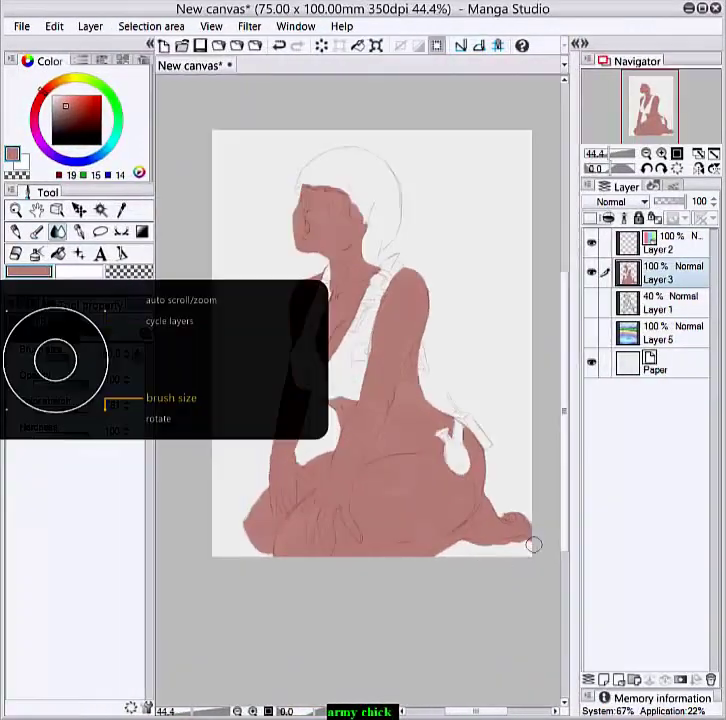
Smudge the flat skin color on Layer 3 to the sketch lines along the lower leg and foot with Finger tip.
scroll(536, 524, up, 5)
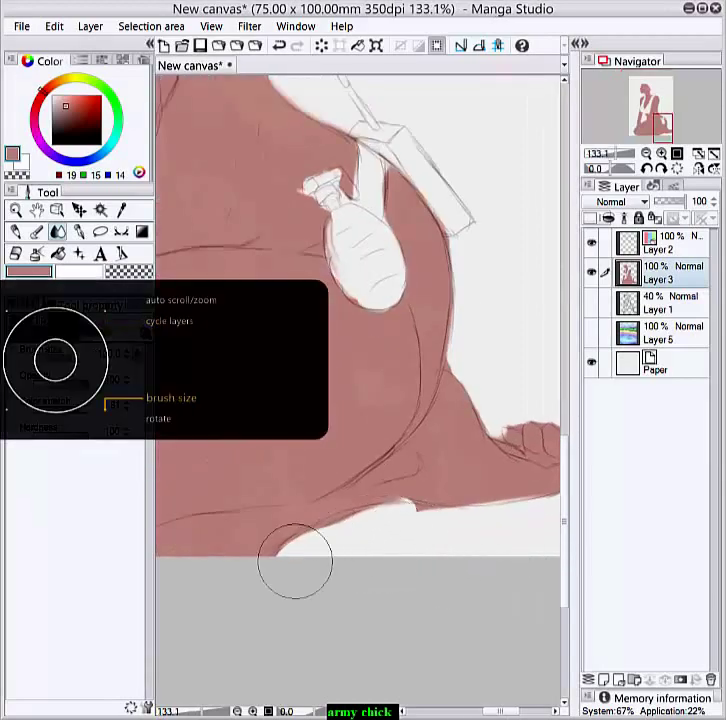
mouse_move(295, 562)
mouse_down()
mouse_move(335, 531)
mouse_move(394, 515)
mouse_move(357, 535)
mouse_up()
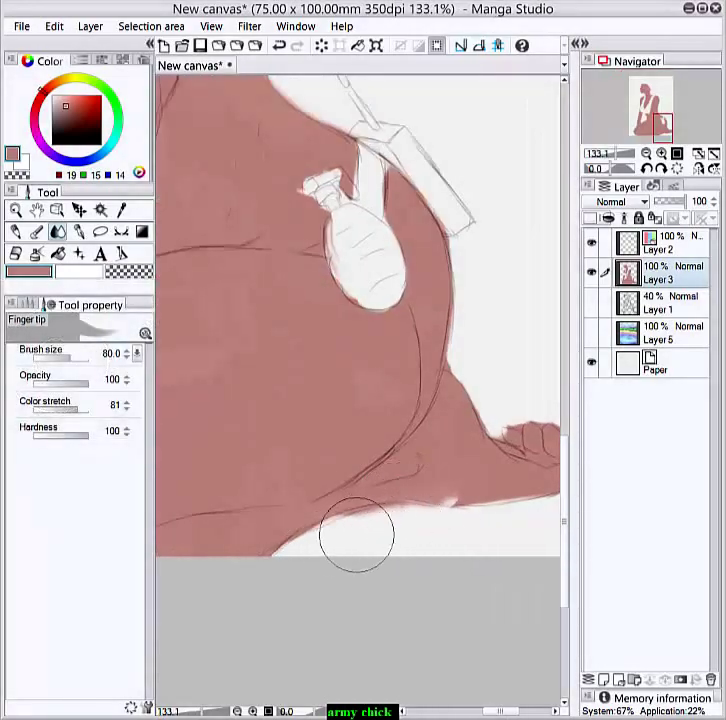
mouse_move(440, 500)
mouse_down()
mouse_move(480, 486)
mouse_move(524, 487)
mouse_up()
key([)
drag(501, 711, 509, 711)
drag(486, 496, 490, 454)
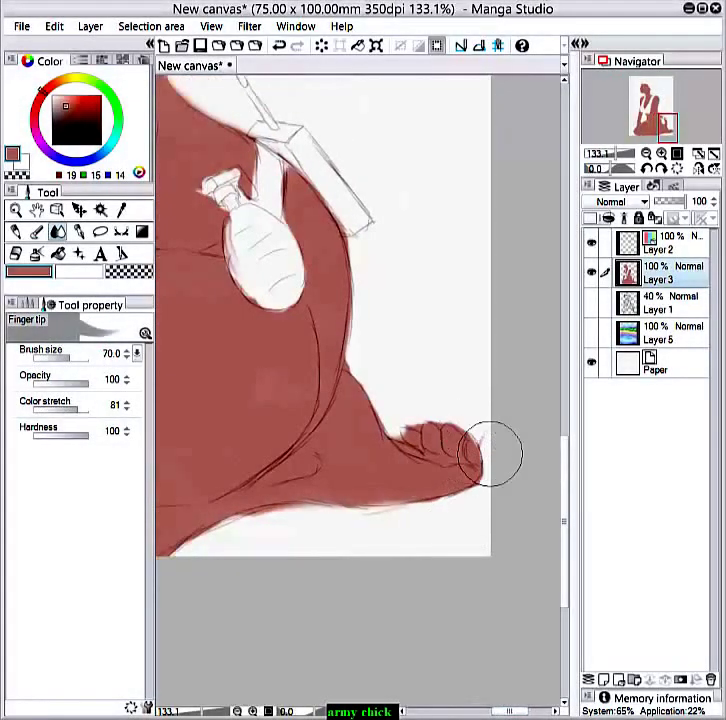
Reduce the Finger tip brush size to 12 and refine the skin color's edge around the toes.
key(bracketleft)
key(bracketleft)
key(bracketleft)
key(bracketleft)
key(bracketleft)
key(bracketleft)
key(bracketleft)
key(bracketleft)
key(bracketleft)
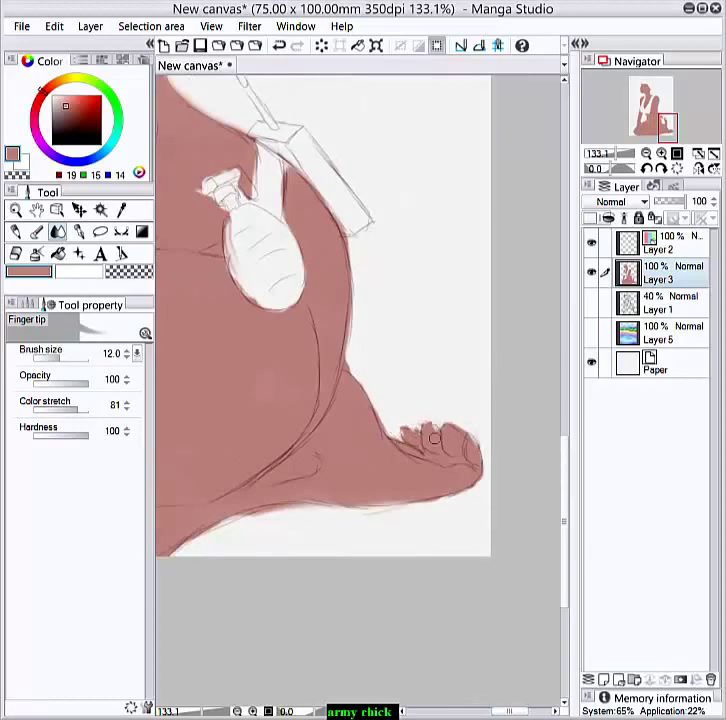
scroll(273, 417, down, 20)
scroll(225, 352, up, 14)
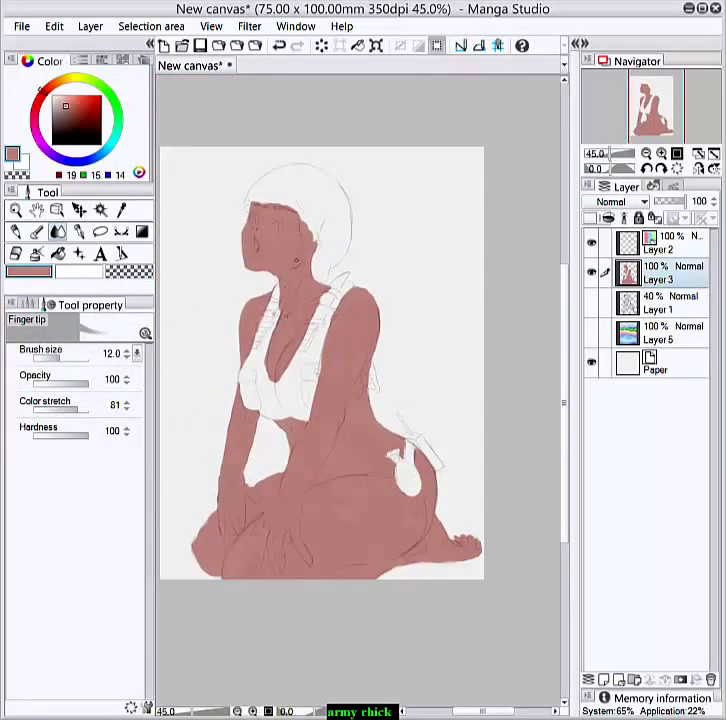
Add a layer above the skin and paint the whites of both eyes with the Dense watercolor brush at size 25.
click(604, 680)
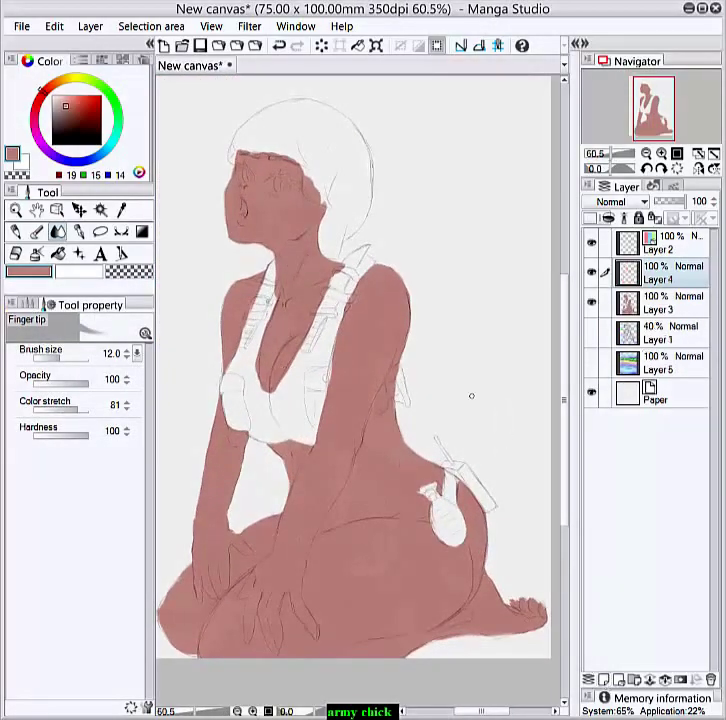
click(52, 95)
click(36, 231)
scroll(264, 198, down, 2)
scroll(265, 200, up, 16)
mouse_move(267, 208)
mouse_down()
mouse_move(324, 220)
mouse_move(290, 232)
mouse_move(264, 212)
mouse_up()
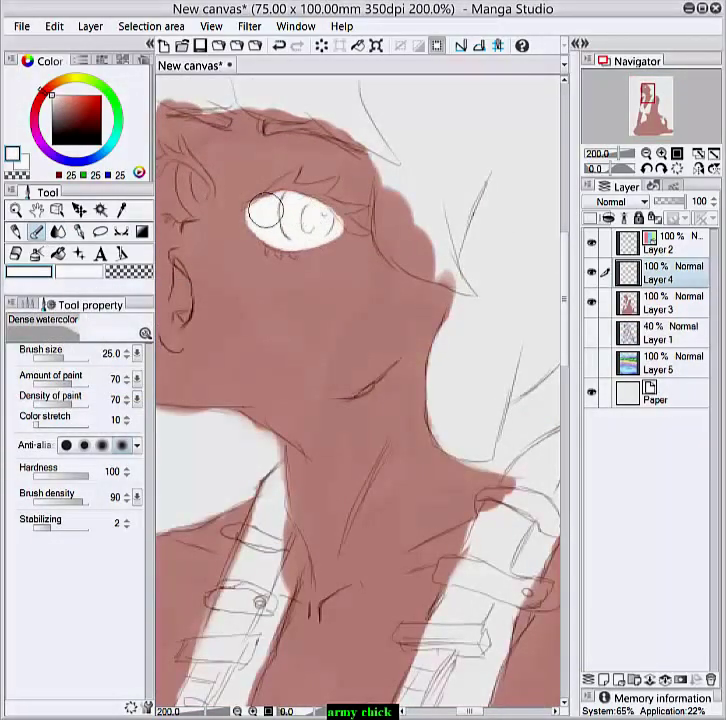
key(])
key(])
key([)
key([)
scroll(204, 220, down, 10)
scroll(203, 220, up, 10)
drag(218, 218, 217, 225)
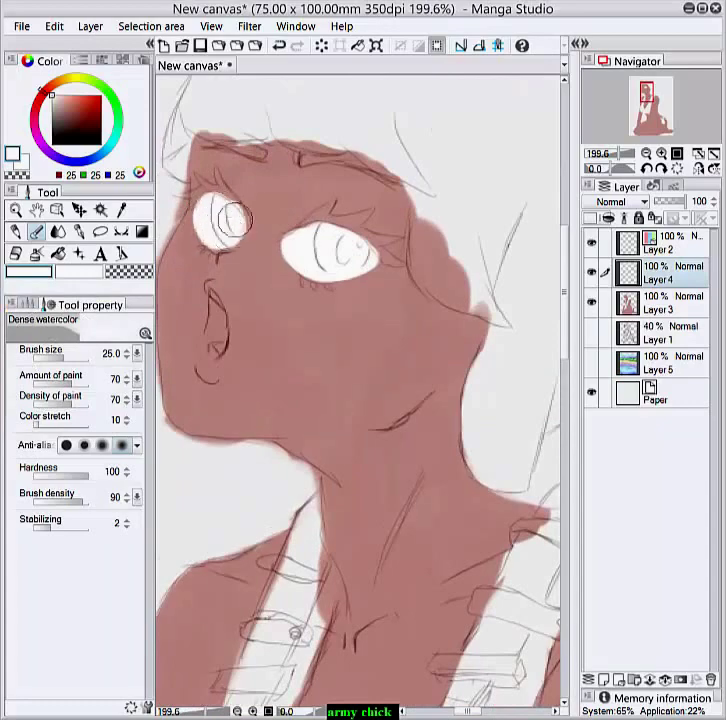
Check the flat-colored figure against the painted beach background and hide Layer 5.
scroll(217, 225, down, 5)
scroll(491, 621, down, 3)
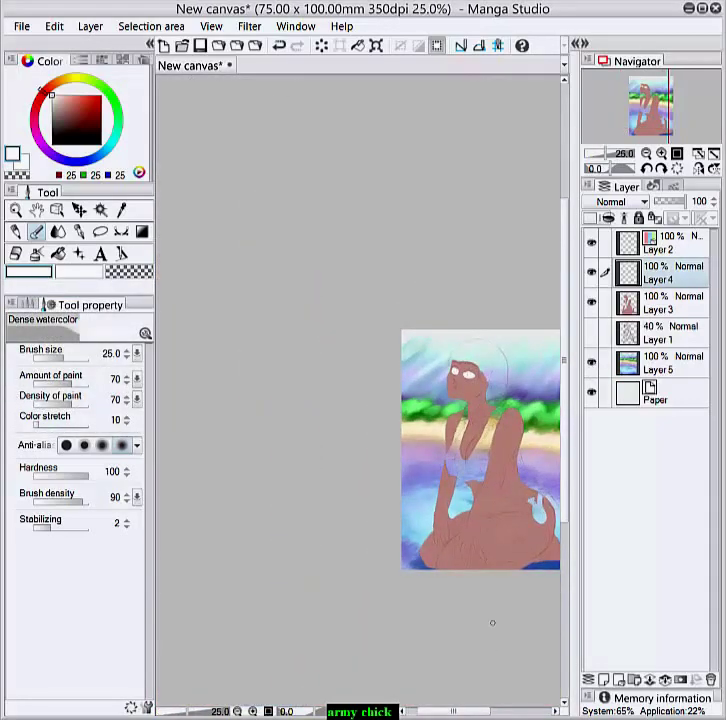
scroll(491, 621, up, 4)
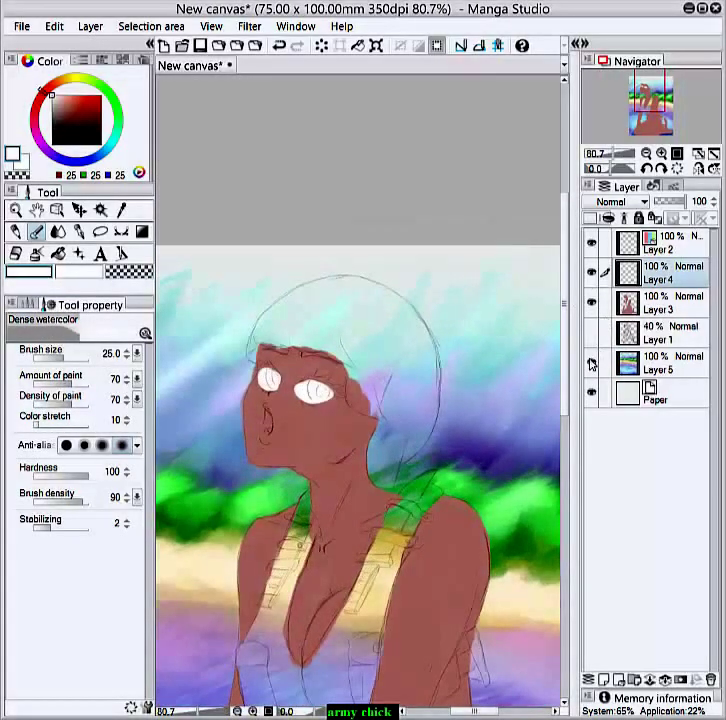
click(592, 364)
Add a layer above the eye whites and fill the bobbed hair with dark blue using the Watercolor brush.
click(86, 117)
click(604, 679)
scroll(350, 384, down, 1)
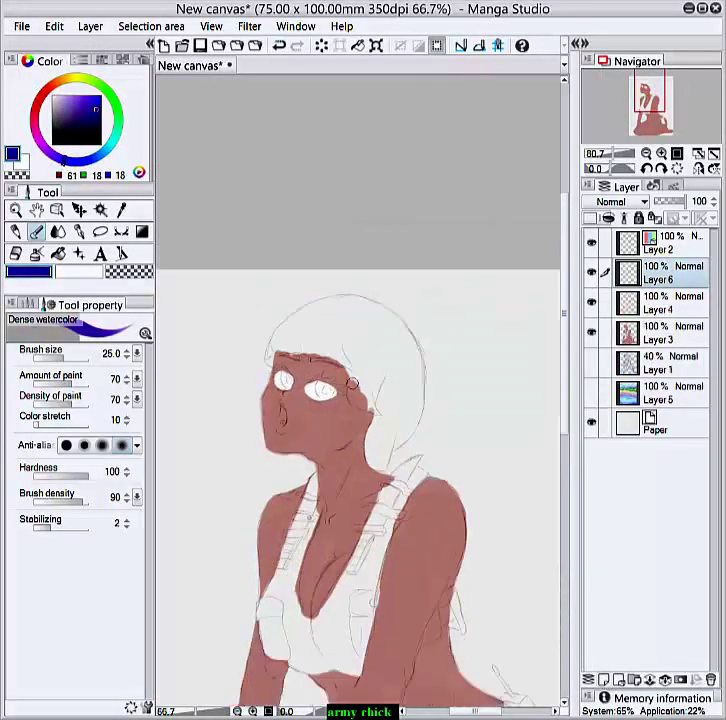
scroll(350, 384, up, 2)
click(28, 304)
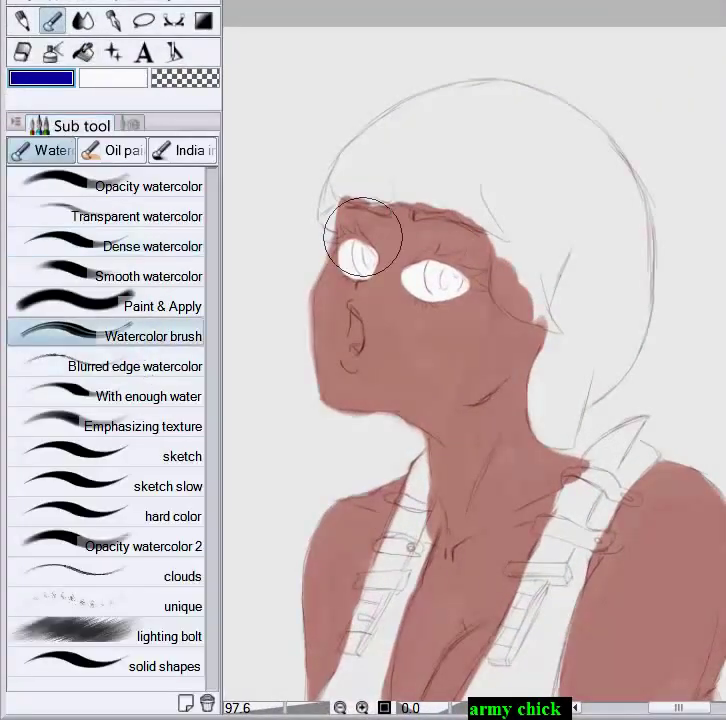
mouse_move(526, 172)
mouse_down()
mouse_move(515, 257)
mouse_move(580, 272)
mouse_move(544, 389)
mouse_up()
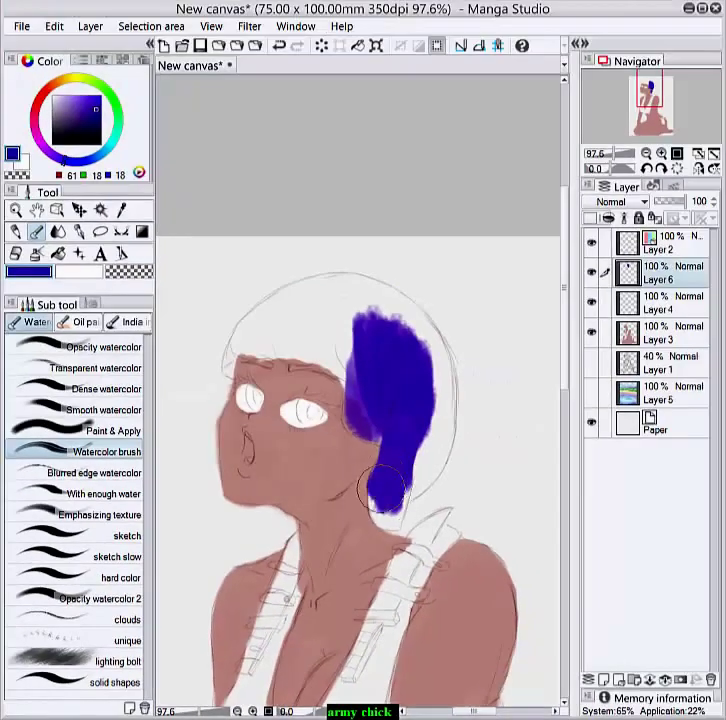
mouse_move(382, 488)
mouse_down()
mouse_move(412, 480)
mouse_move(435, 359)
mouse_move(279, 330)
mouse_move(229, 335)
mouse_move(425, 353)
mouse_up()
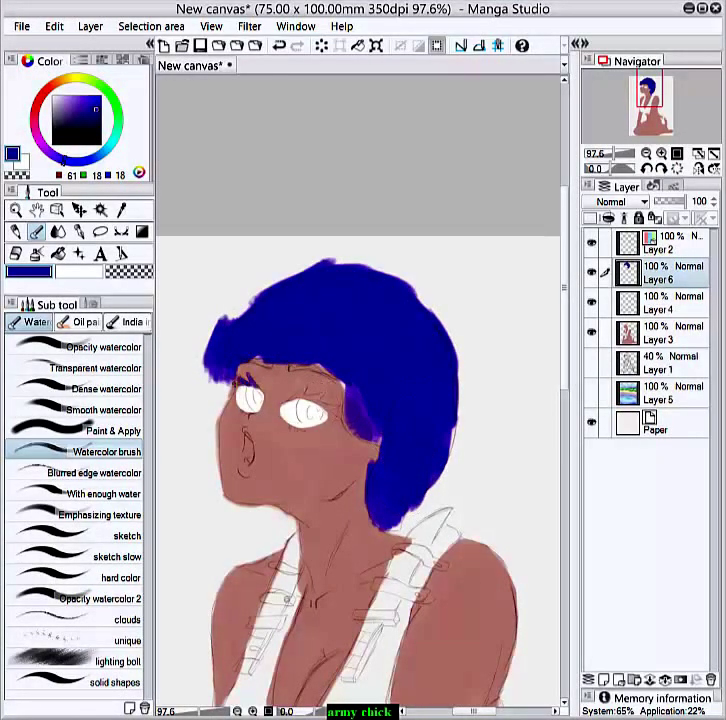
Paint the upper eyelashes and eyebrows in the same dark blue on Layer 6.
mouse_move(286, 400)
mouse_down()
mouse_move(312, 393)
mouse_move(327, 405)
mouse_up()
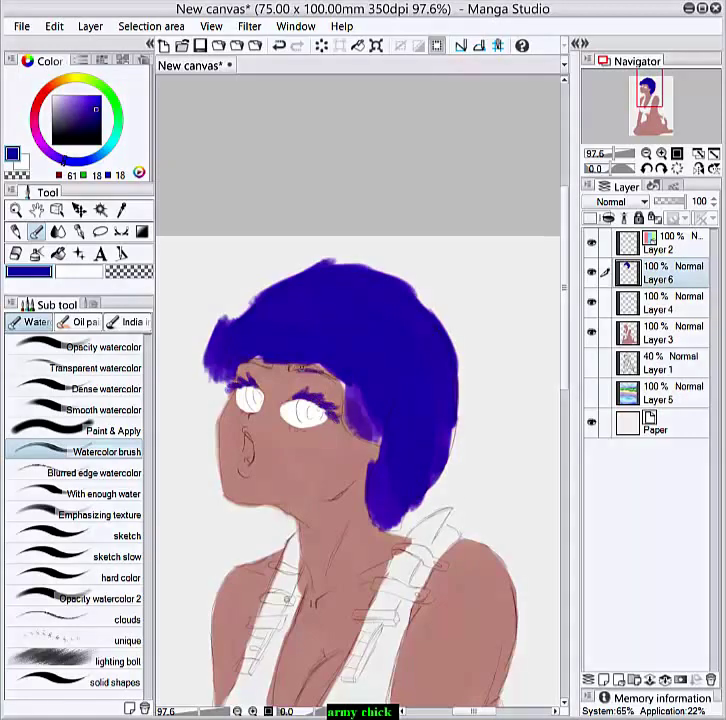
drag(267, 364, 249, 358)
scroll(401, 422, down, 8)
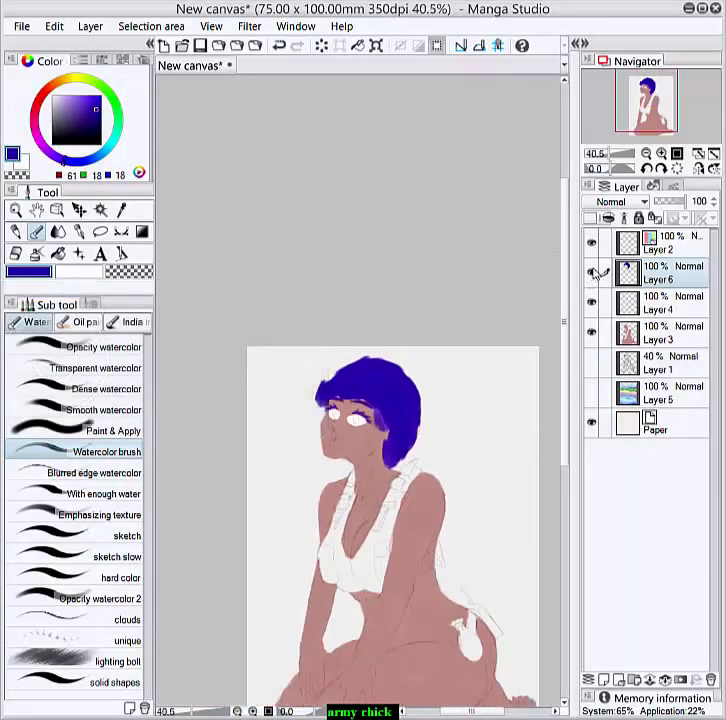
Hide the hair on Layer 6 and make the skin on Layer 3 active.
click(593, 272)
scroll(555, 309, up, 1)
scroll(526, 390, down, 4)
click(642, 336)
scroll(502, 548, down, 7)
scroll(440, 430, up, 11)
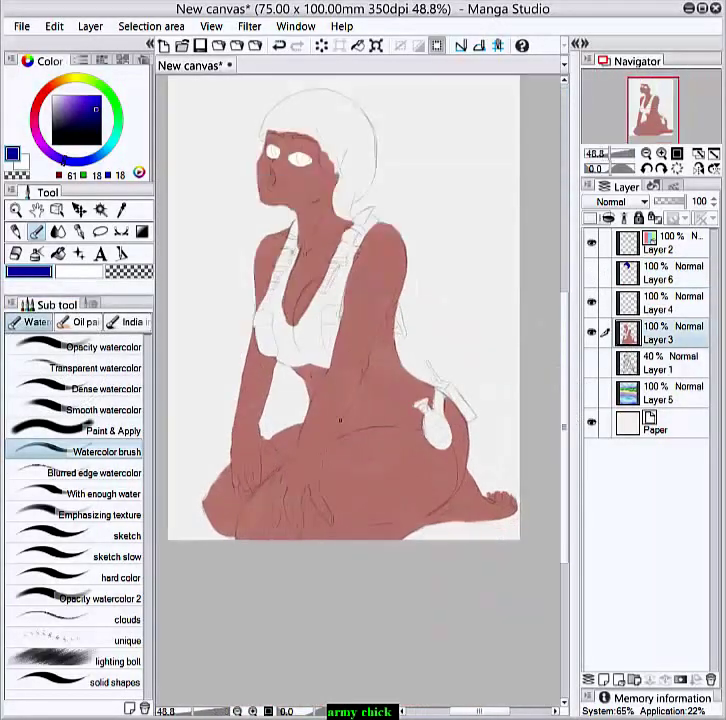
Spray light red speckles on the thigh with the Tone scraping airbrush, using particle size 7.1, density 9 and spray deviation -100.
click(39, 94)
click(66, 95)
click(37, 254)
click(84, 458)
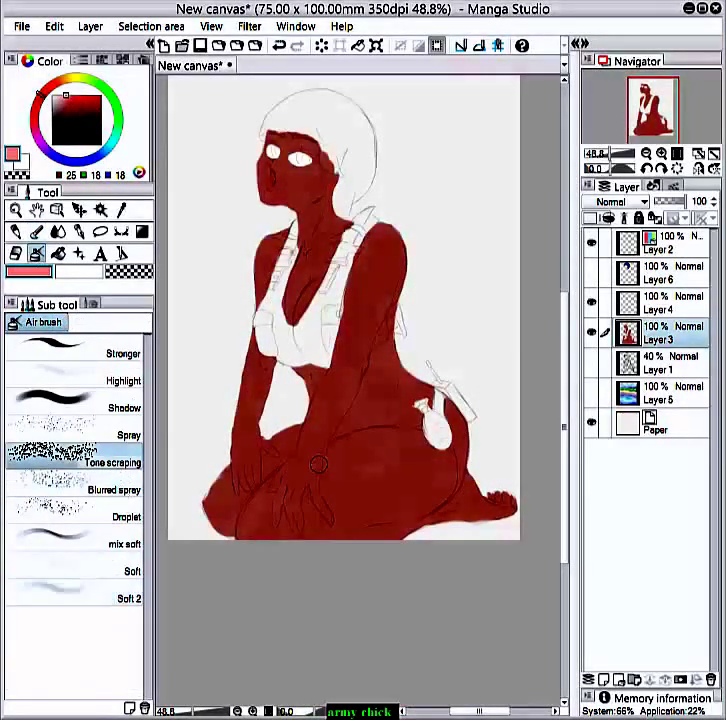
click(91, 303)
mouse_move(65, 498)
mouse_down()
mouse_move(87, 504)
mouse_move(27, 502)
mouse_up()
click(57, 478)
drag(54, 458, 57, 458)
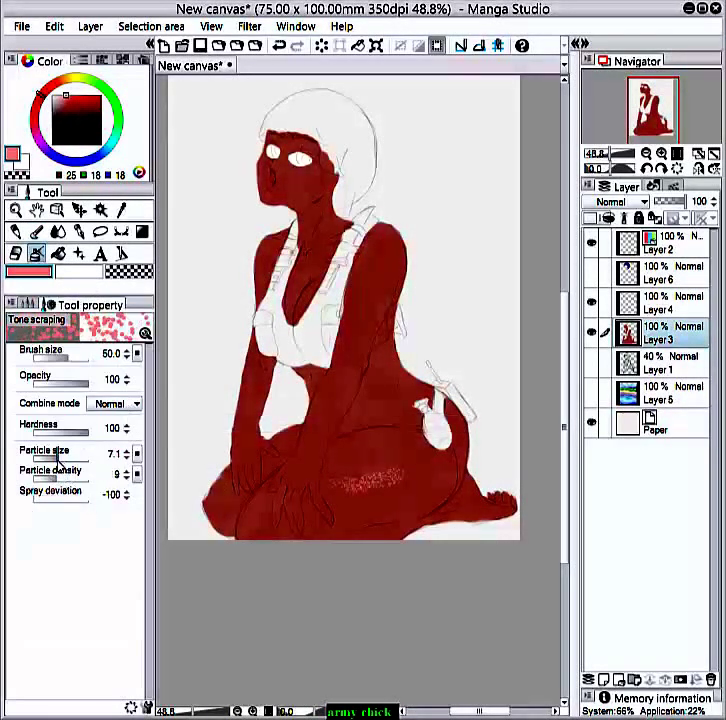
mouse_move(344, 468)
mouse_down()
mouse_move(431, 466)
mouse_move(346, 510)
mouse_up()
scroll(430, 490, up, 2)
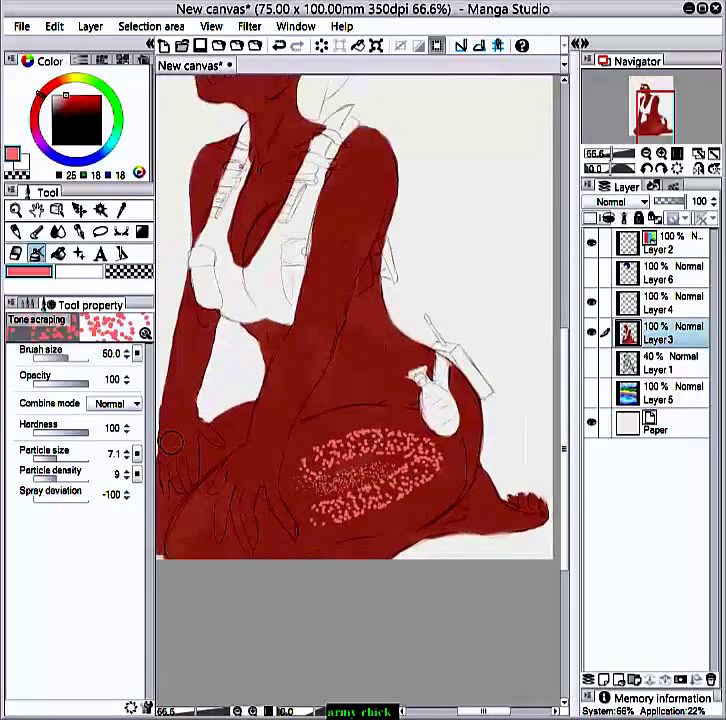
Set the particle size to 0.5 and spray fine light red texture over the figure's skin.
drag(55, 458, 22, 456)
mouse_move(281, 403)
mouse_down()
mouse_move(351, 160)
mouse_move(312, 359)
mouse_move(268, 434)
mouse_move(440, 472)
mouse_move(257, 476)
mouse_move(285, 537)
mouse_move(457, 445)
mouse_up()
scroll(448, 420, down, 5)
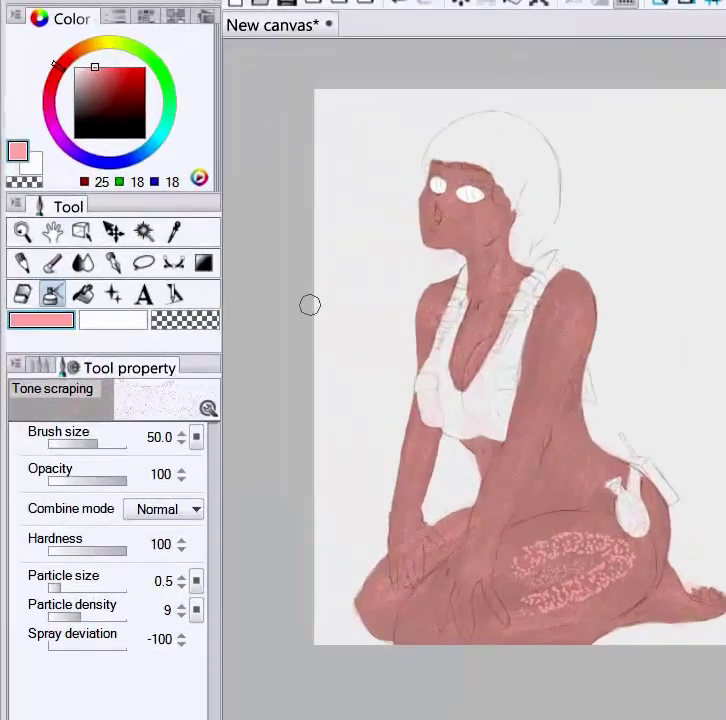
Choose a paler pink and paint over part of the coarse speckles on the thigh with a watercolor brush.
click(60, 96)
click(37, 232)
click(27, 304)
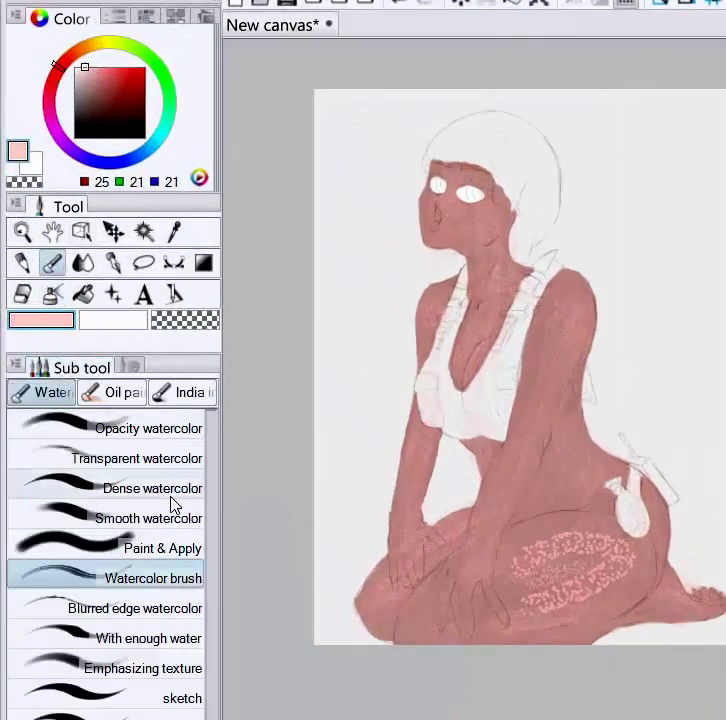
click(112, 431)
scroll(345, 458, down, 2)
key(bracketright)
drag(493, 585, 515, 551)
Spray pale pink Tone scraping texture over the skin and build smooth pale pink highlights on the legs and forearm.
click(53, 295)
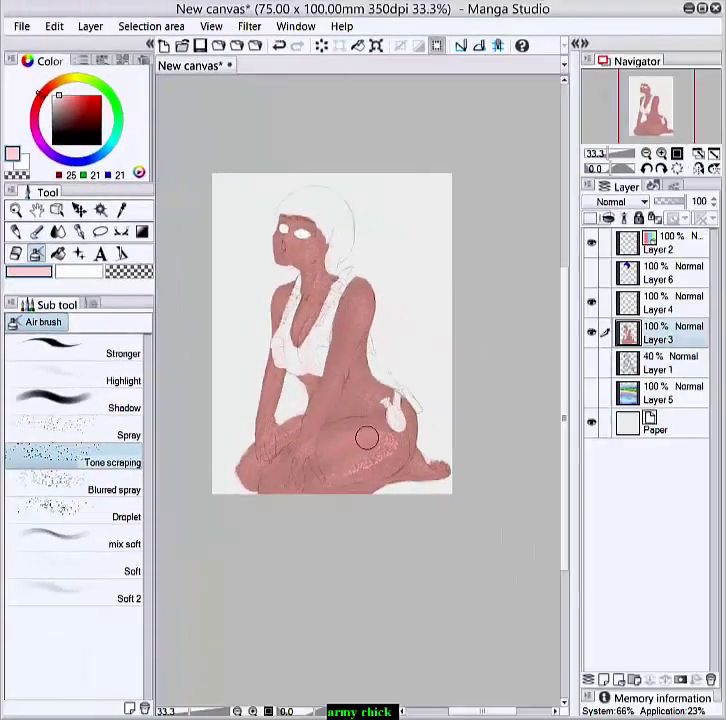
mouse_move(366, 438)
mouse_down()
mouse_move(314, 474)
mouse_move(354, 325)
mouse_move(308, 305)
mouse_up()
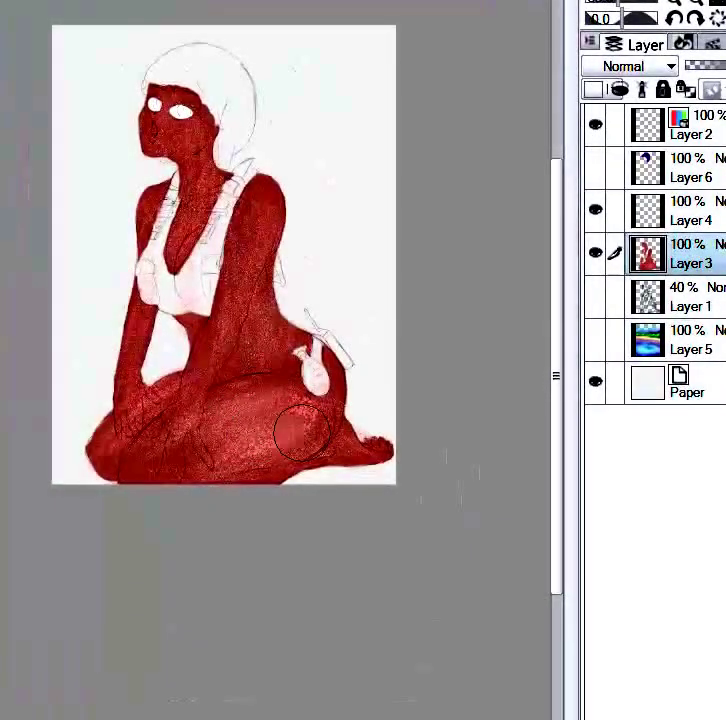
mouse_move(301, 432)
mouse_down()
mouse_move(262, 401)
mouse_move(302, 403)
mouse_move(130, 474)
mouse_move(275, 468)
mouse_move(316, 418)
mouse_move(225, 410)
mouse_move(185, 424)
mouse_move(148, 467)
mouse_move(264, 437)
mouse_move(298, 396)
mouse_move(278, 399)
mouse_move(250, 441)
mouse_move(294, 423)
mouse_move(175, 441)
mouse_move(137, 476)
mouse_move(216, 456)
mouse_move(191, 480)
mouse_move(204, 469)
mouse_move(168, 483)
mouse_move(262, 469)
mouse_move(337, 442)
mouse_move(354, 458)
mouse_move(367, 450)
mouse_move(218, 461)
mouse_move(271, 412)
mouse_move(158, 446)
mouse_move(269, 401)
mouse_move(174, 437)
mouse_move(251, 431)
mouse_move(233, 451)
mouse_move(312, 419)
mouse_move(151, 450)
mouse_move(257, 402)
mouse_move(141, 401)
mouse_move(105, 447)
mouse_move(102, 429)
mouse_move(107, 433)
mouse_move(170, 390)
mouse_move(128, 432)
mouse_up()
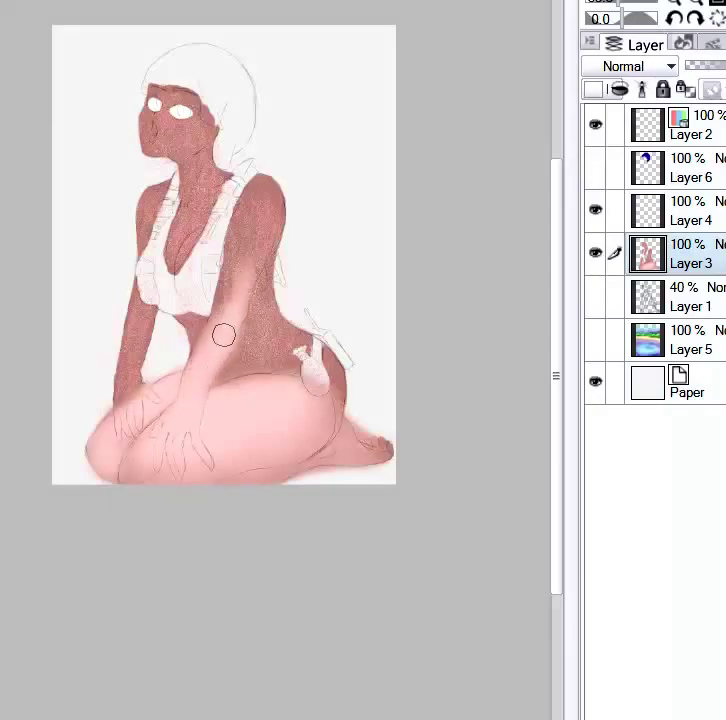
scroll(240, 245, up, 3)
mouse_move(283, 222)
mouse_down()
mouse_move(247, 175)
mouse_move(245, 244)
mouse_move(286, 211)
mouse_move(305, 146)
mouse_up()
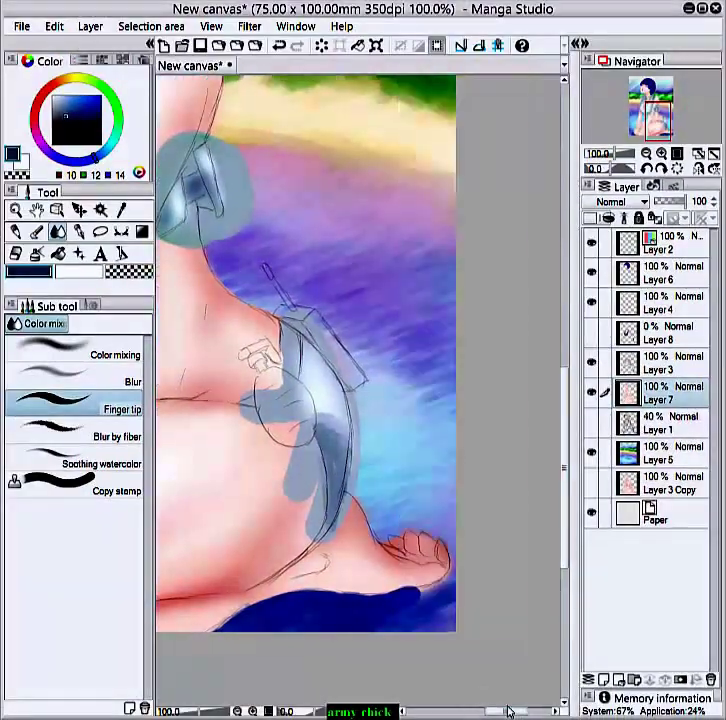
On Layer 3, clear the stray gray-blue paint spilling over the arm and around the edges of the top.
drag(509, 712, 508, 711)
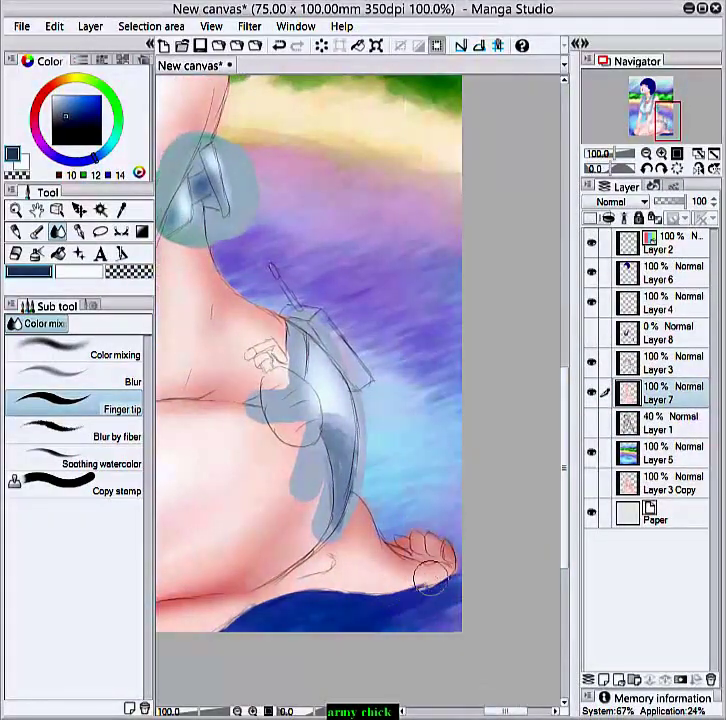
scroll(410, 540, down, 6)
scroll(335, 491, up, 2)
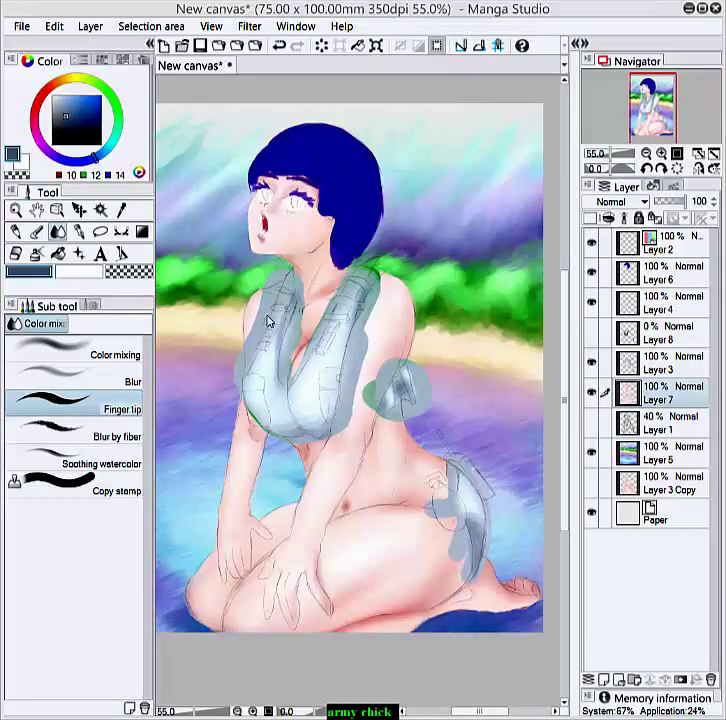
scroll(320, 276, up, 5)
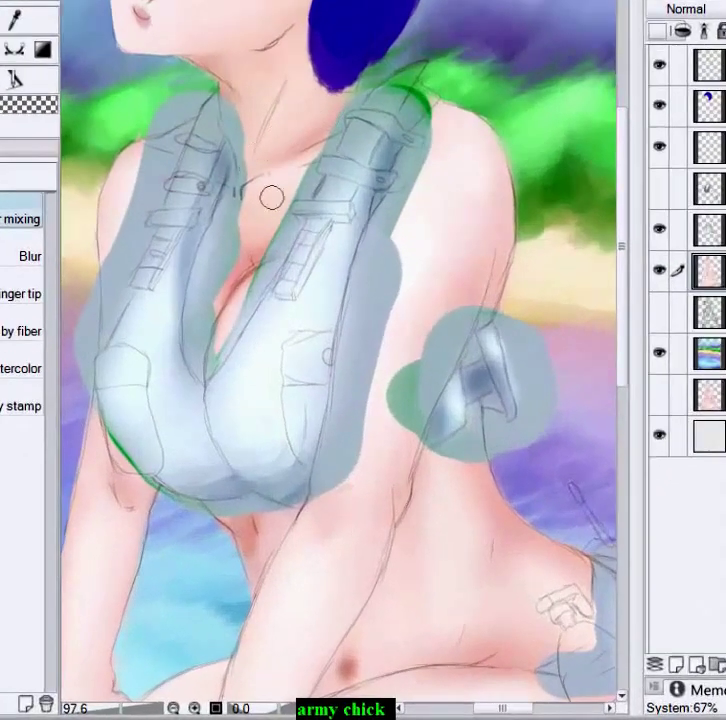
scroll(271, 197, down, 5)
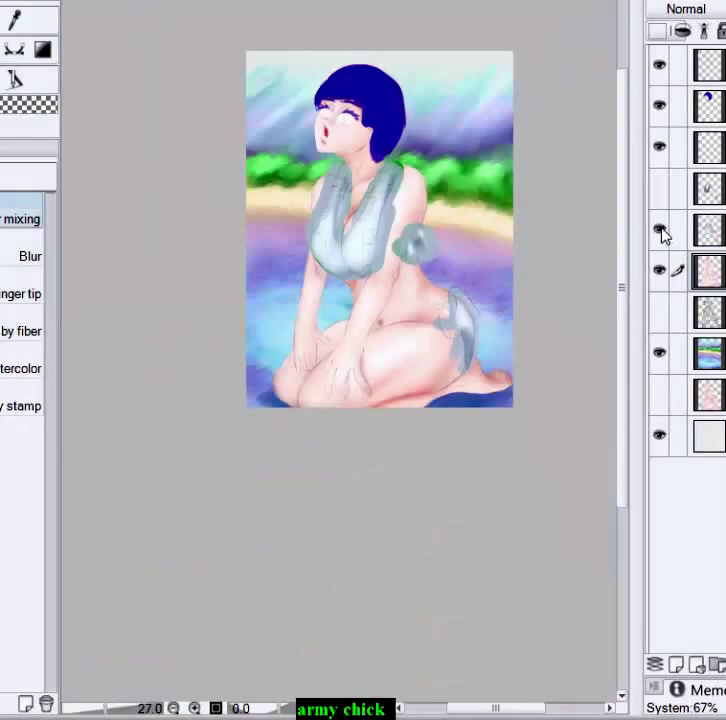
scroll(380, 230, down, 2)
scroll(380, 230, up, 5)
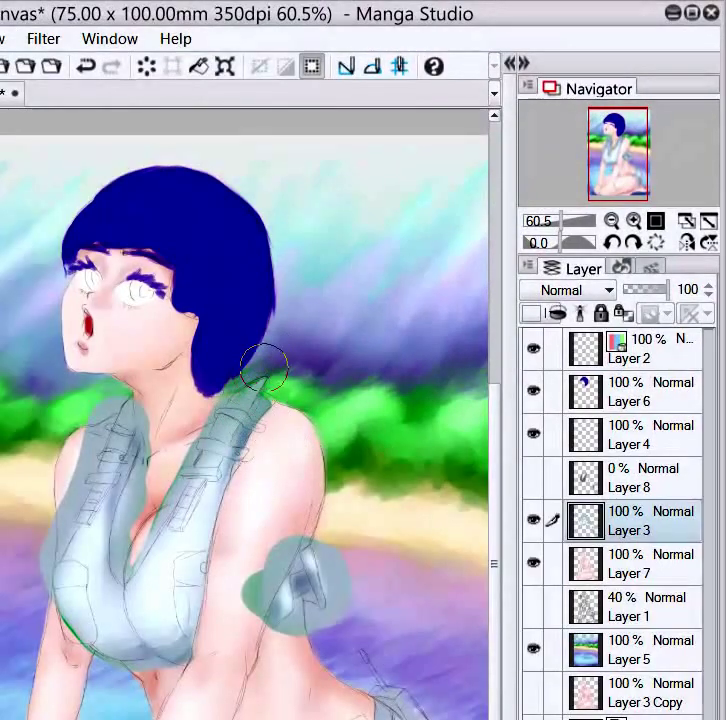
drag(285, 545, 240, 632)
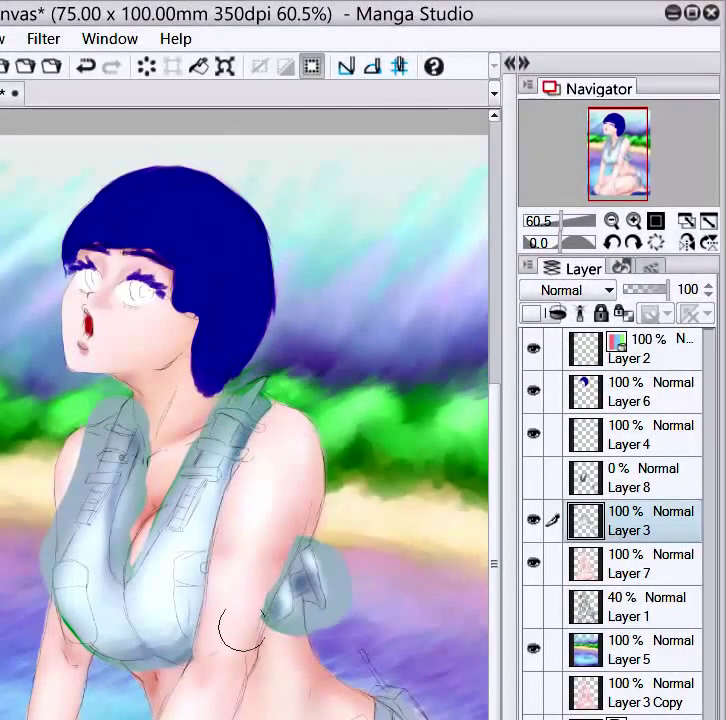
drag(281, 543, 260, 608)
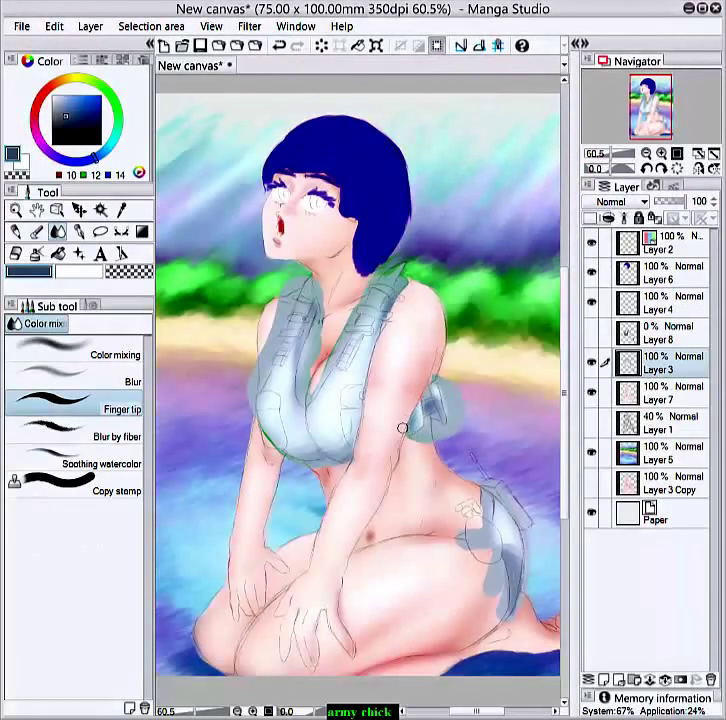
key(bracketright)
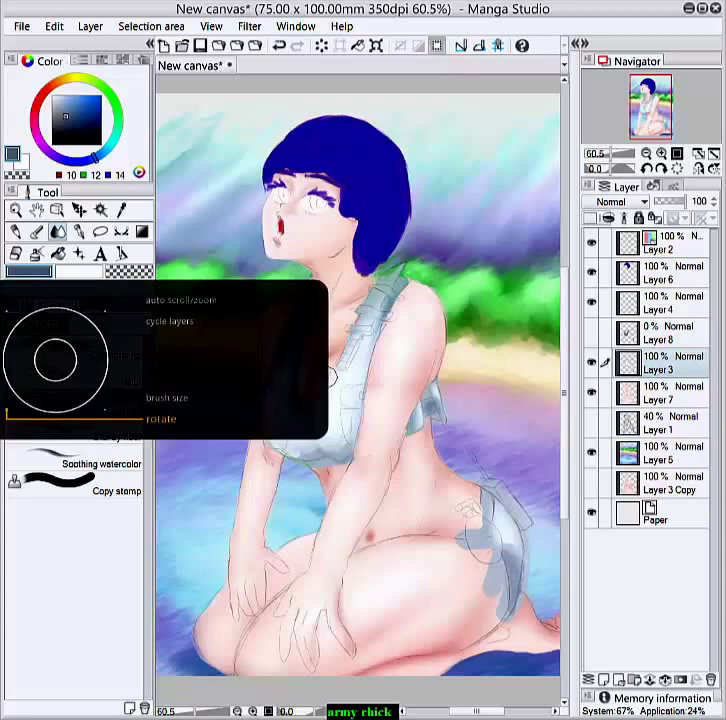
Try to shift the selected lower part of the figure with the Move layer tool, and undo the move.
scroll(329, 376, down, 5)
scroll(347, 520, up, 8)
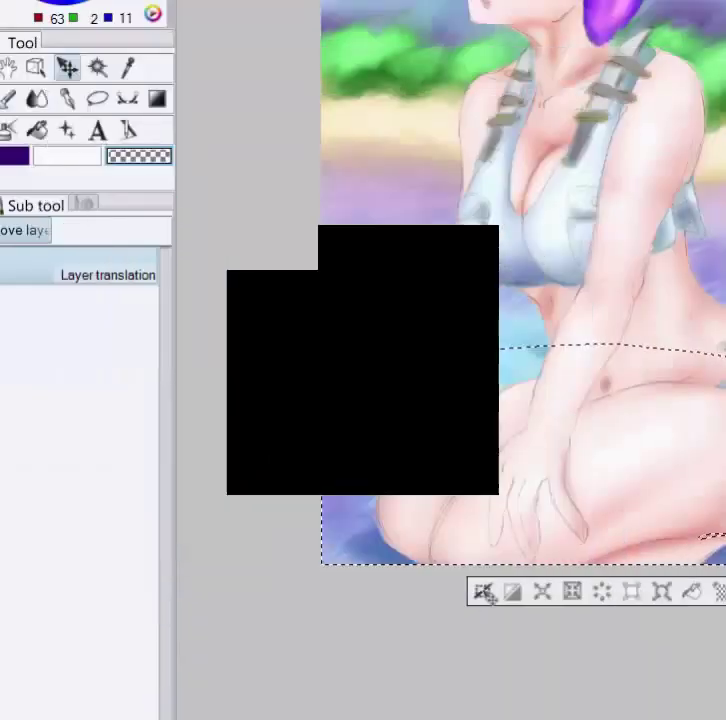
drag(627, 507, 474, 503)
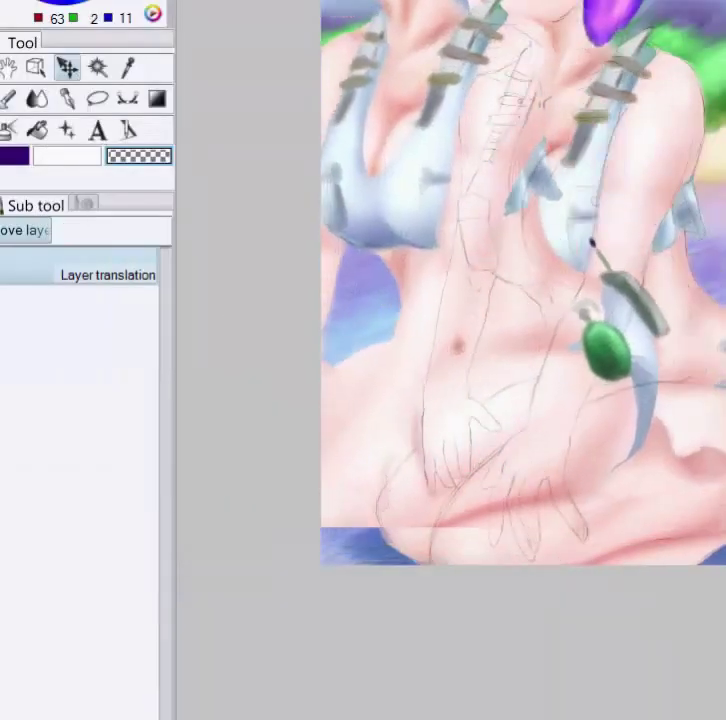
key(ctrl+z)
Make Layer 5 active, hide Layer 7 and lasso a large area around the figure's head and torso.
click(97, 98)
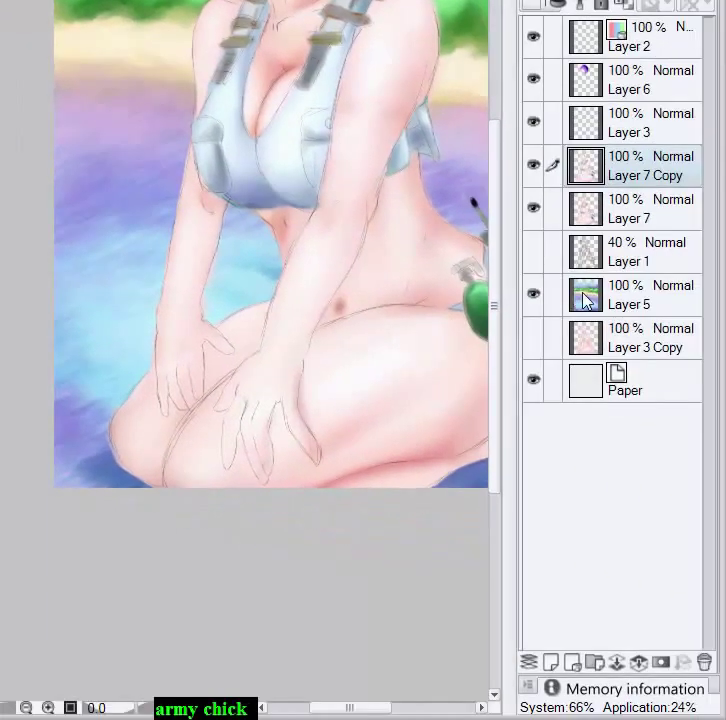
click(583, 294)
drag(533, 207, 533, 180)
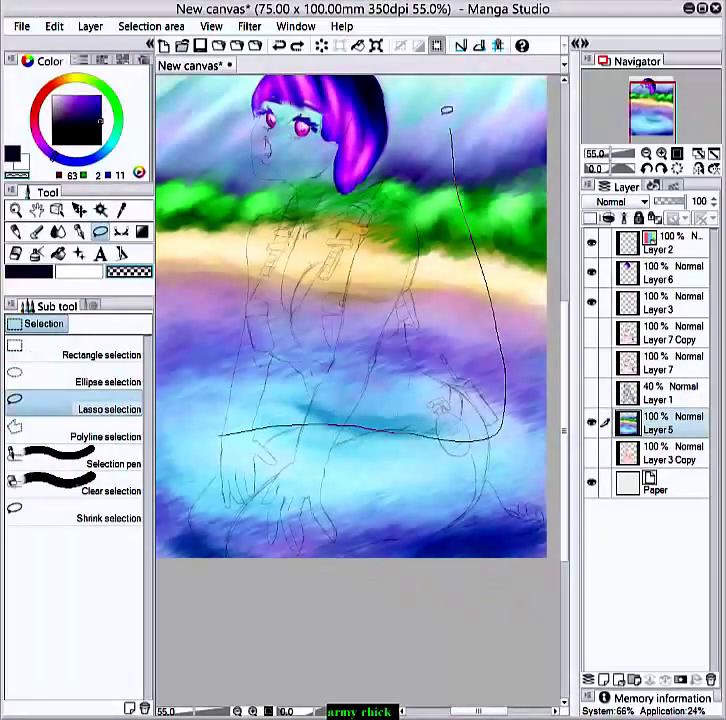
mouse_move(447, 110)
mouse_down()
mouse_move(305, 103)
mouse_move(224, 131)
mouse_up()
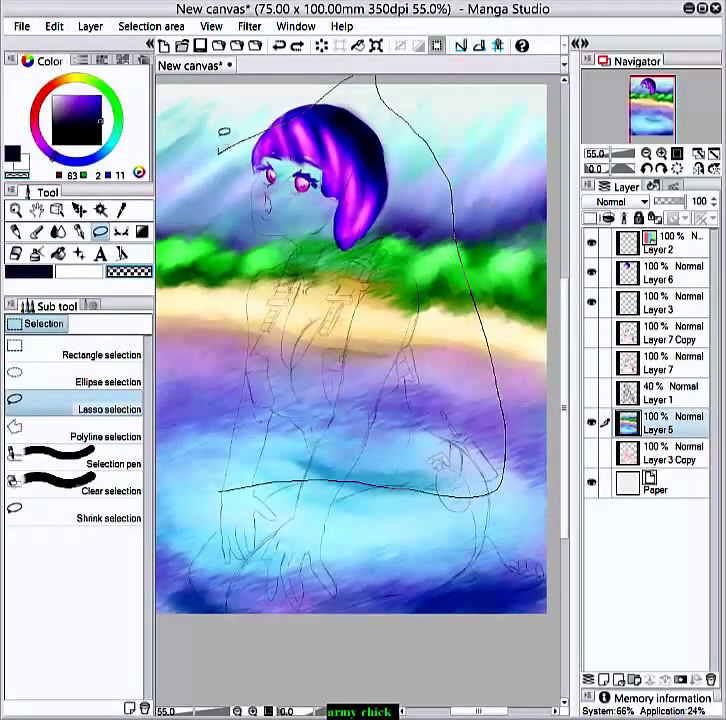
drag(218, 488, 218, 489)
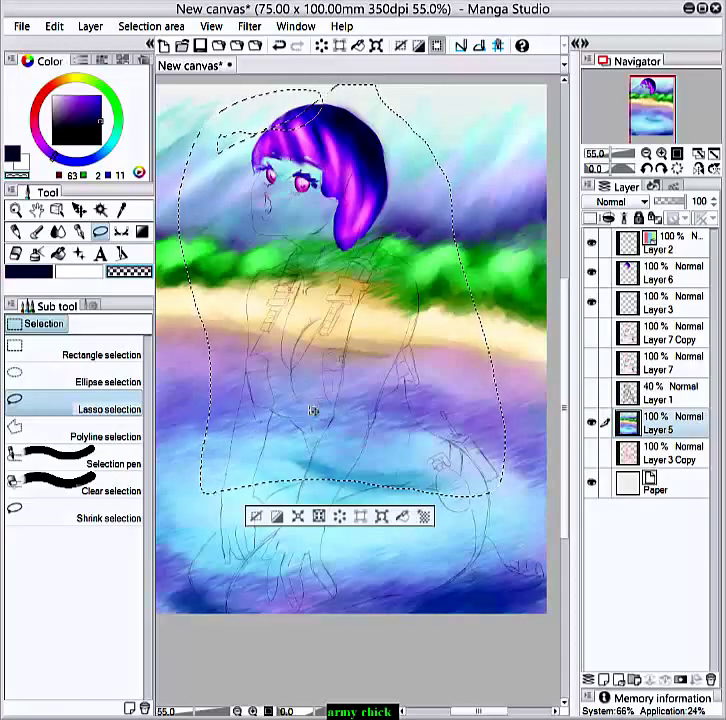
click(592, 334)
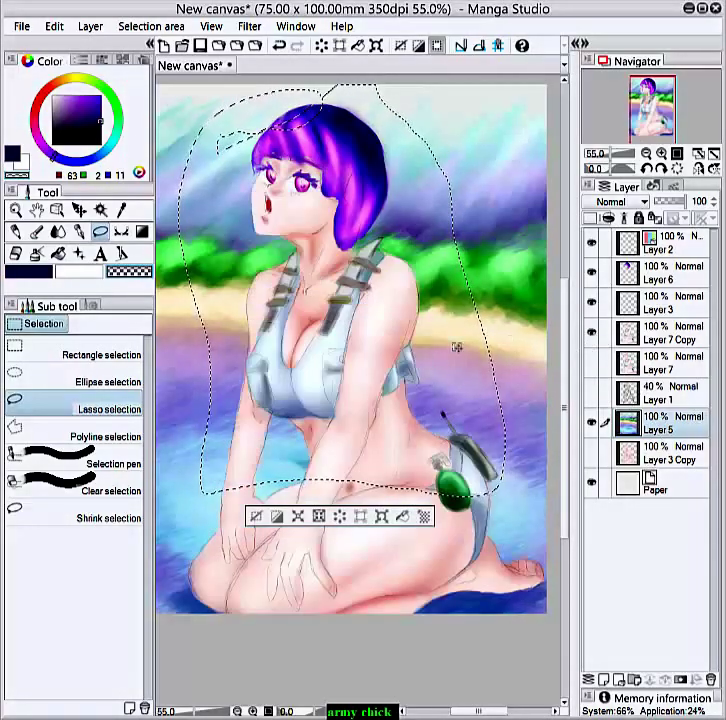
Try to move the lassoed area of Layer 5 upward with a transform, and undo it.
click(376, 515)
drag(367, 401, 372, 347)
key(ctrl+z)
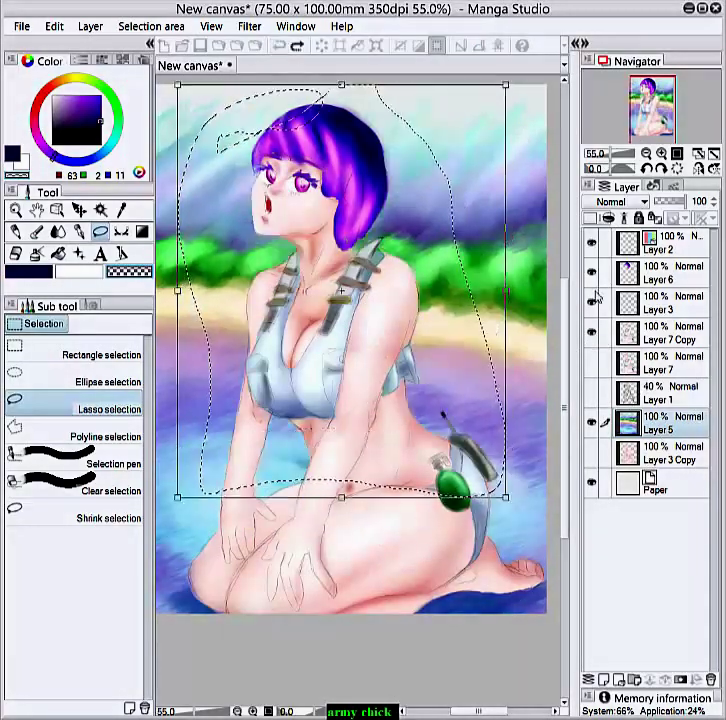
Try to move the lassoed upper body on Layer 7 Copy upward, undo the transform and drop the selection.
click(632, 333)
click(677, 279)
click(631, 334)
click(381, 516)
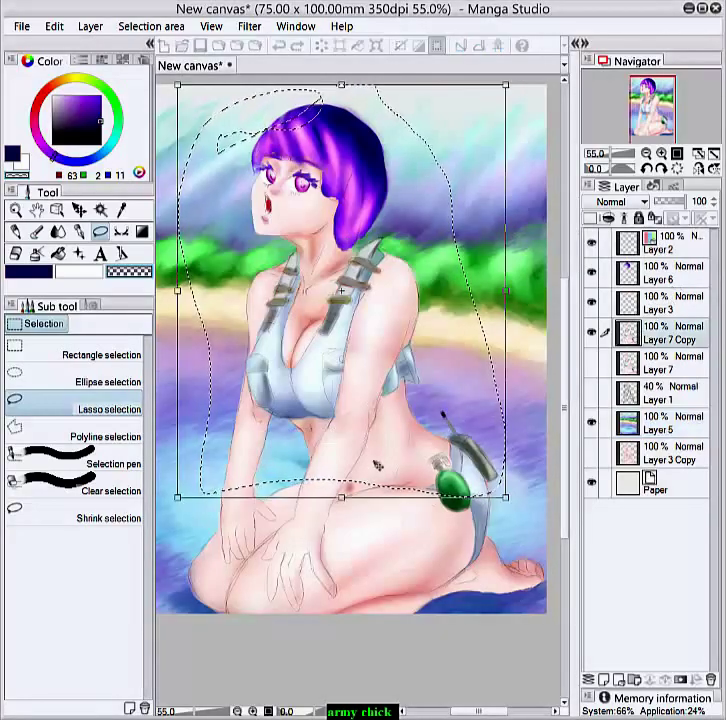
mouse_move(388, 433)
mouse_down()
mouse_move(386, 391)
mouse_move(367, 339)
mouse_up()
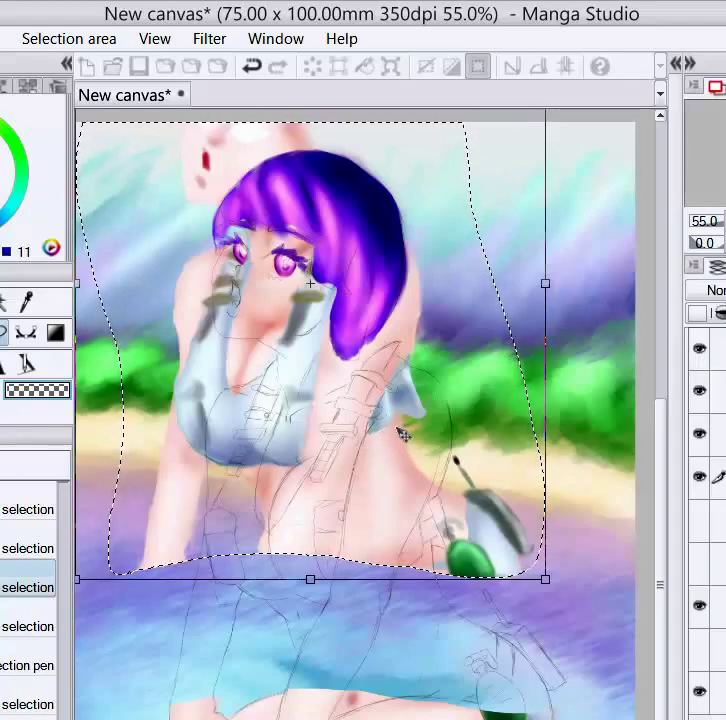
click(251, 67)
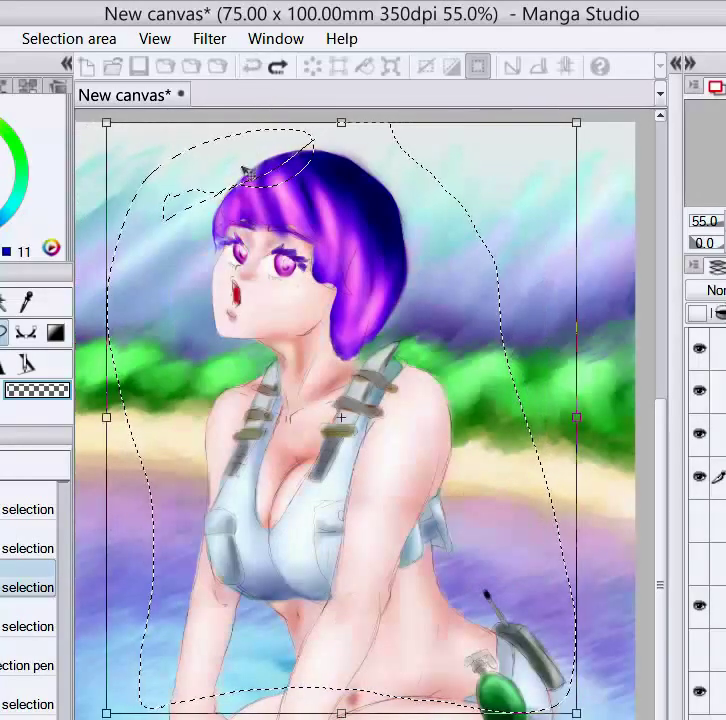
key(ctrl+d)
click(638, 273)
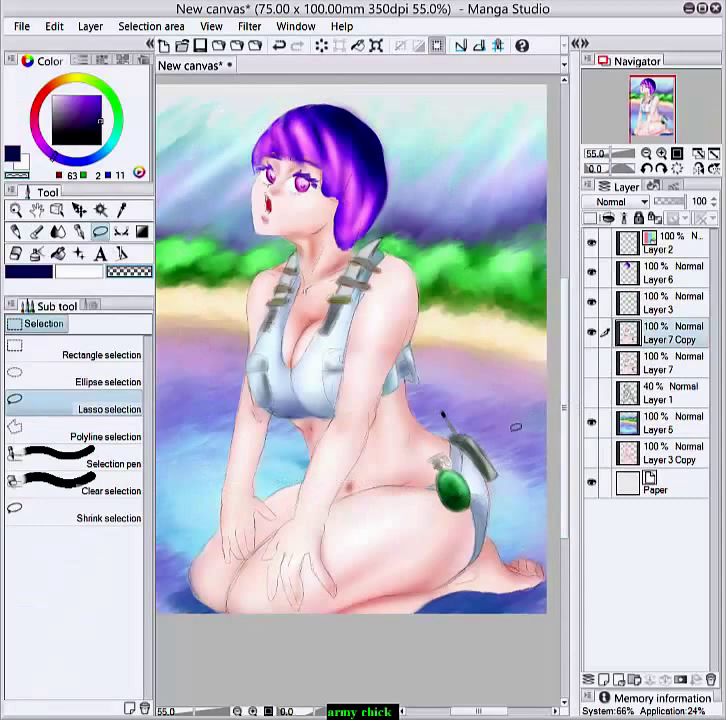
Lasso the lower part of the canvas from the waterline down and duplicate Layer 5.
scroll(400, 396, down, 4)
scroll(372, 458, up, 3)
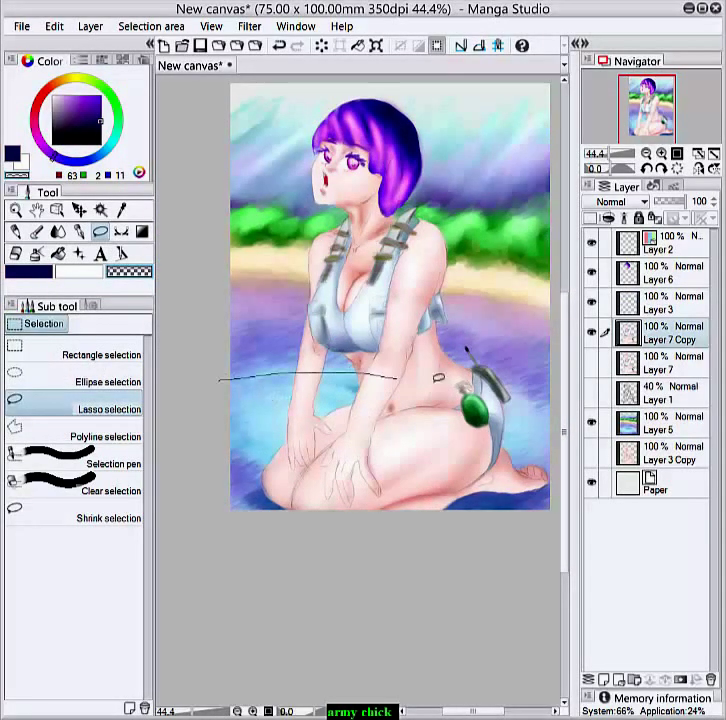
mouse_move(438, 378)
mouse_down()
mouse_move(408, 592)
mouse_move(238, 387)
mouse_move(247, 380)
mouse_up()
mouse_move(690, 430)
mouse_down()
mouse_move(688, 644)
mouse_move(604, 679)
mouse_up()
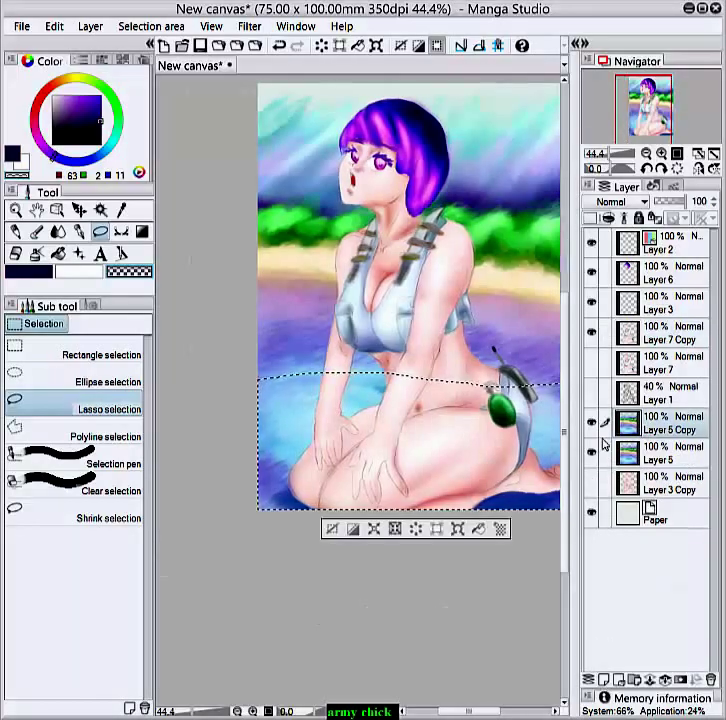
Try to shift the selected water on Layer 5 Copy slightly downward, and undo back to the lassoed selection.
click(436, 528)
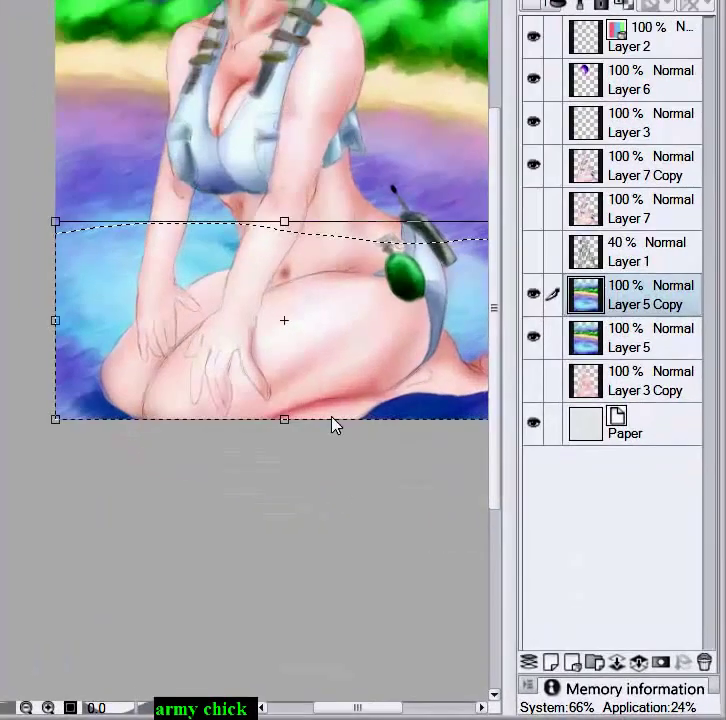
drag(335, 425, 330, 393)
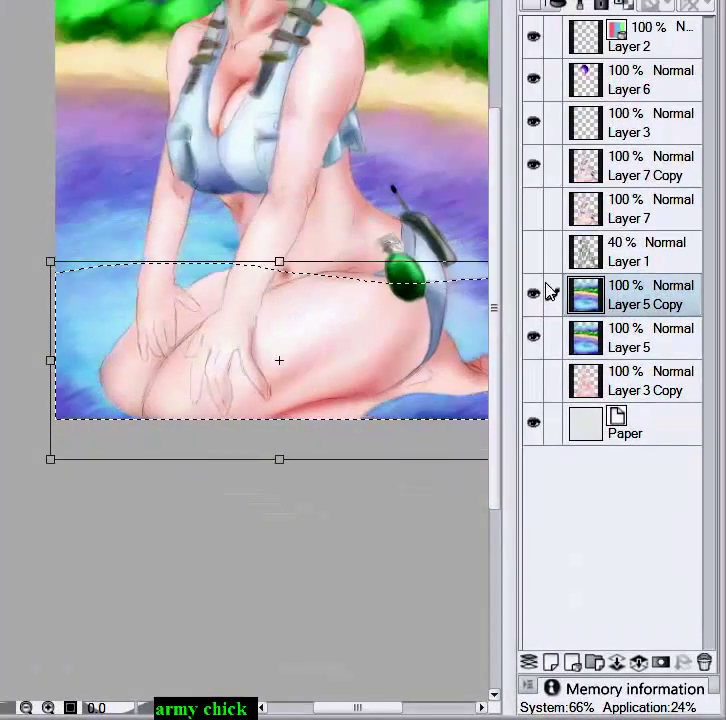
key(Return)
key(ctrl+d)
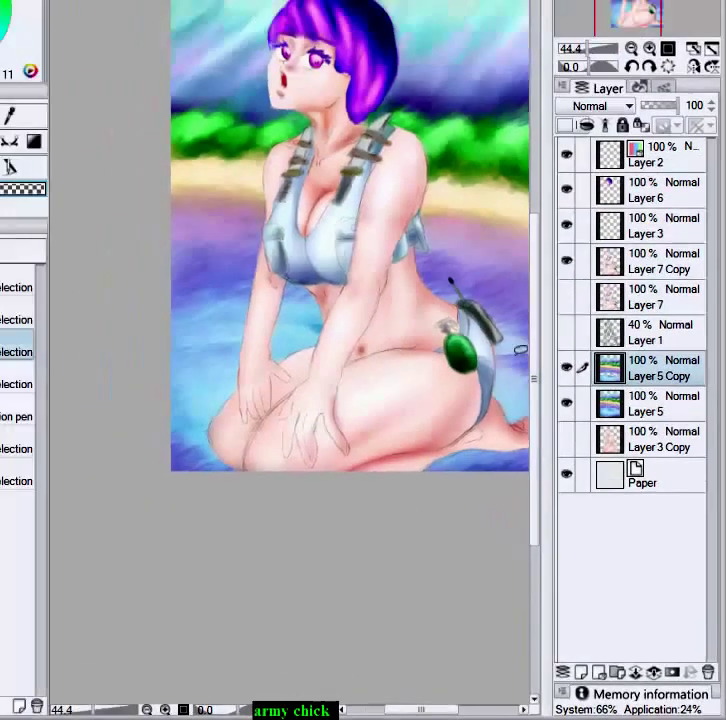
click(277, 48)
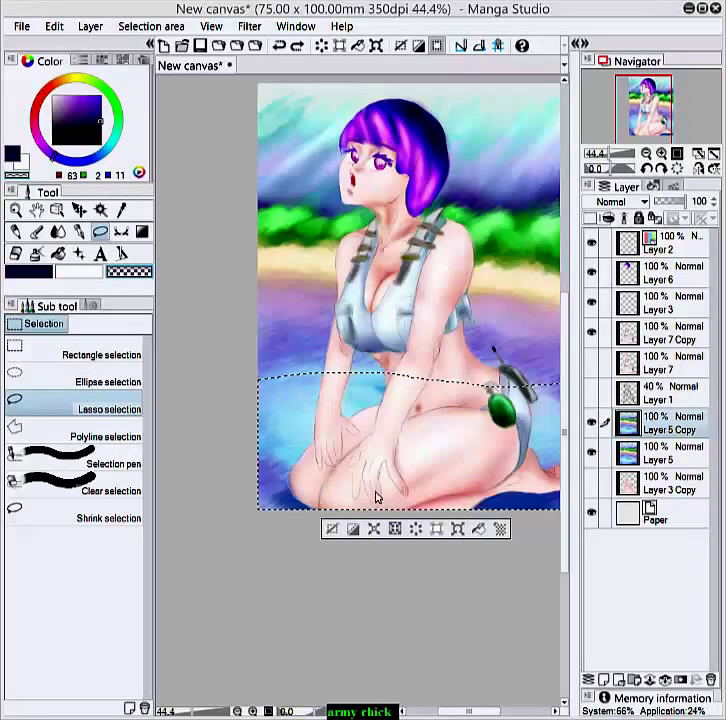
Invert the selection, clear everything above the waterline on Layer 5 Copy and deselect.
click(357, 530)
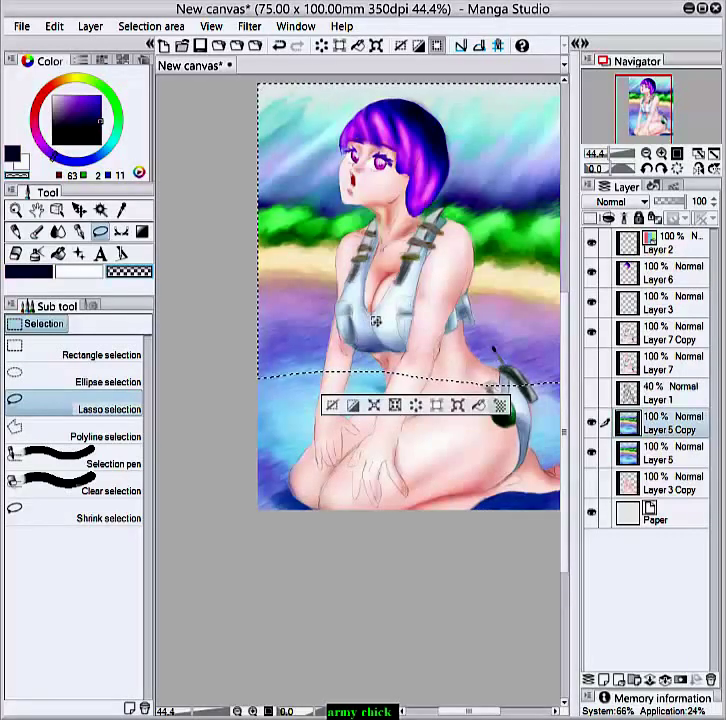
key(ctrl+d)
Place Layer 5 Copy directly above Layer 7 Copy and set its opacity to 47%.
drag(655, 424, 636, 318)
mouse_move(676, 201)
mouse_down()
mouse_move(662, 201)
mouse_move(671, 204)
mouse_up()
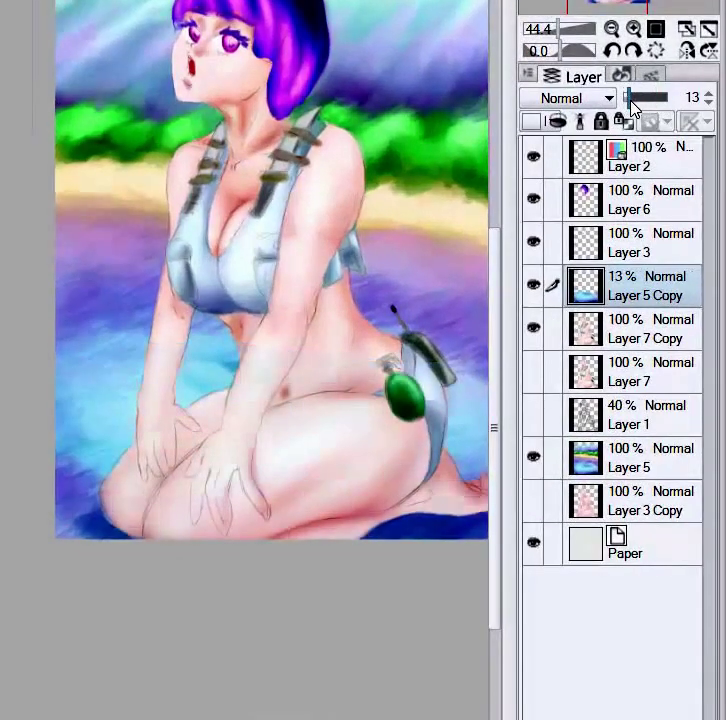
mouse_move(647, 107)
mouse_down()
mouse_move(656, 100)
mouse_move(648, 100)
mouse_up()
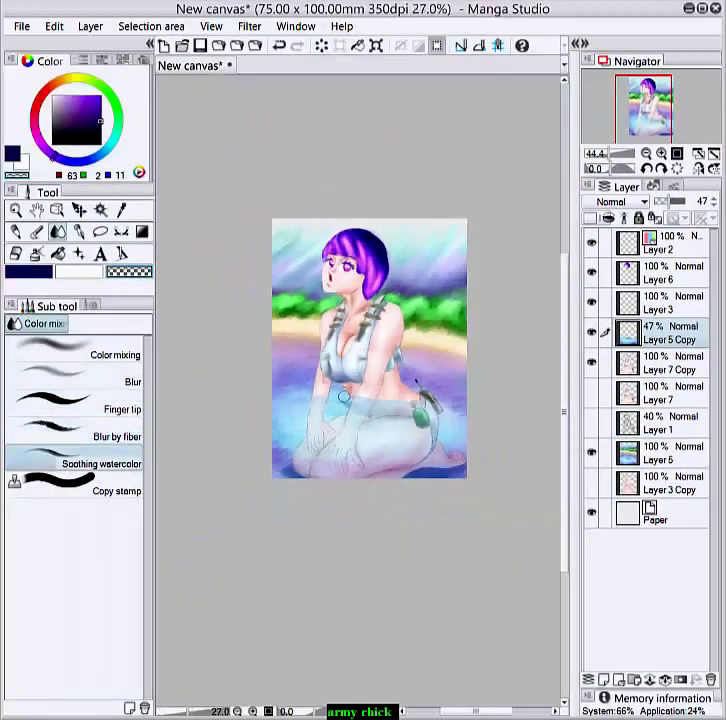
Fade the hard upper edge of the translucent water across the arms and belly with the Softer eraser.
scroll(343, 398, up, 3)
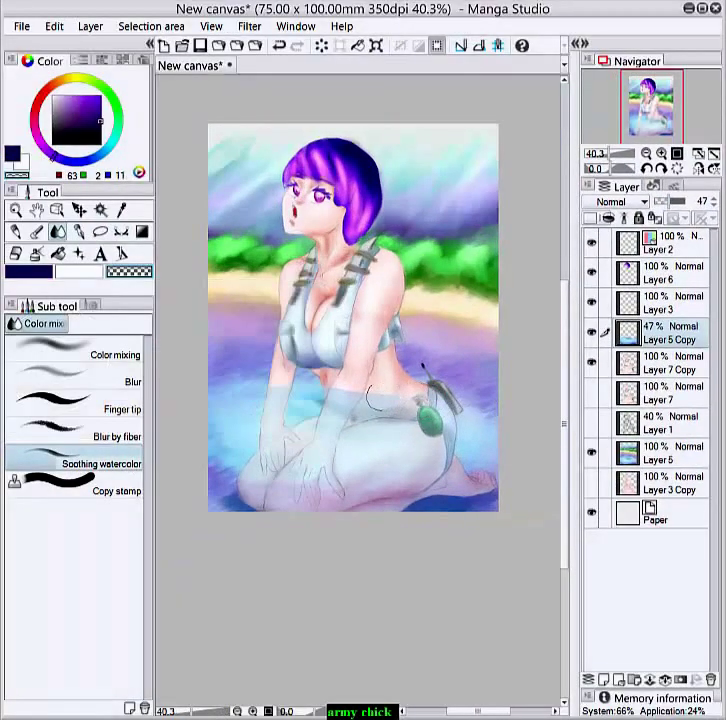
click(15, 254)
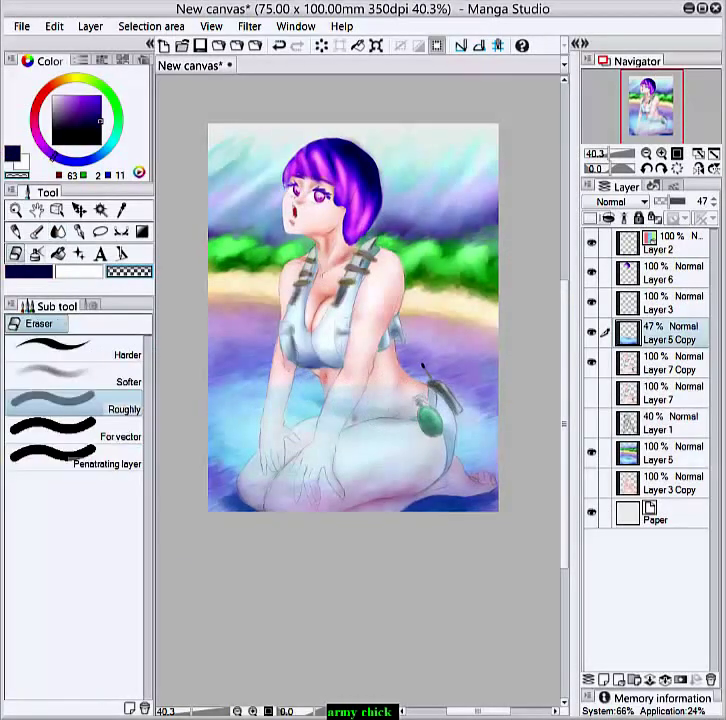
click(76, 377)
drag(379, 402, 357, 399)
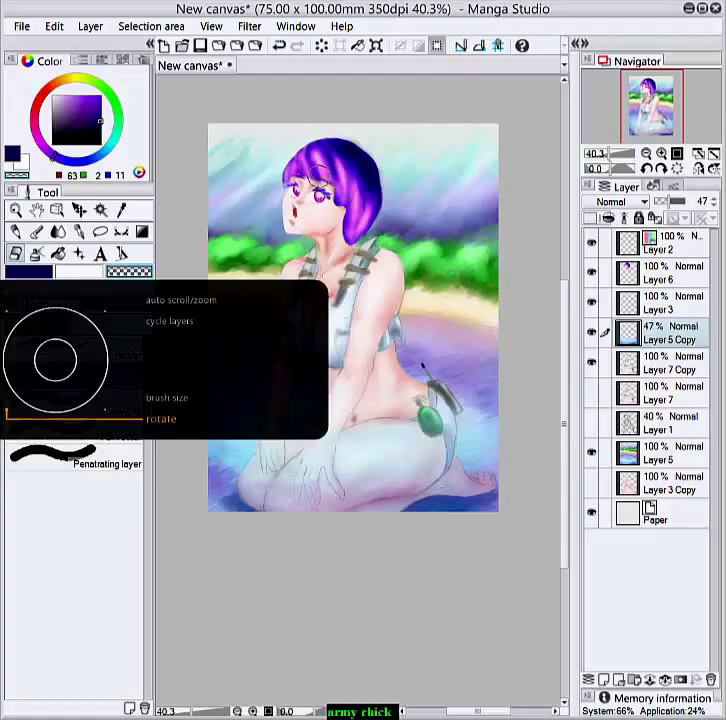
Smudge the blue eyelashes of both eyes into pointed tips with the Blur by fiber tool.
scroll(262, 222, up, 9)
click(58, 232)
click(76, 350)
scroll(411, 136, up, 10)
scroll(400, 134, up, 3)
click(76, 431)
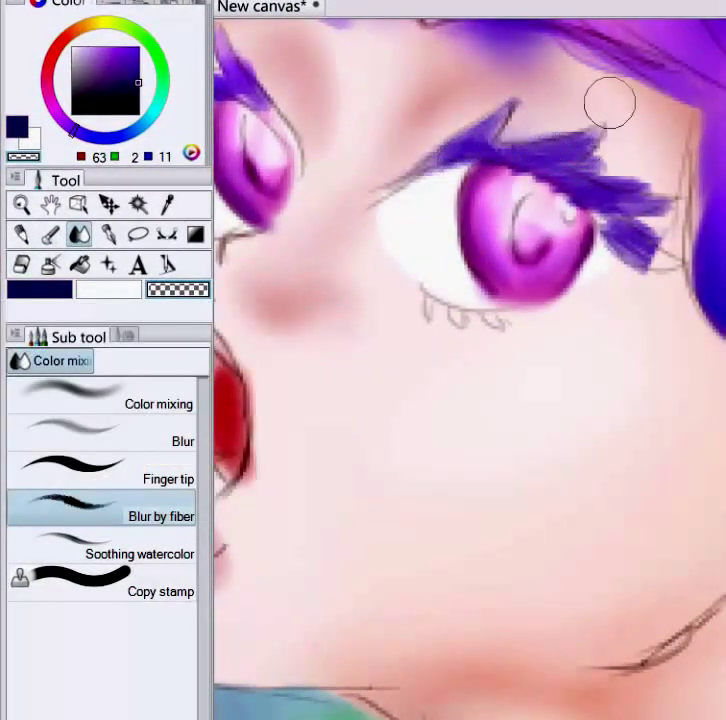
mouse_move(578, 151)
mouse_down()
mouse_move(596, 196)
mouse_move(673, 259)
mouse_move(631, 172)
mouse_move(668, 216)
mouse_up()
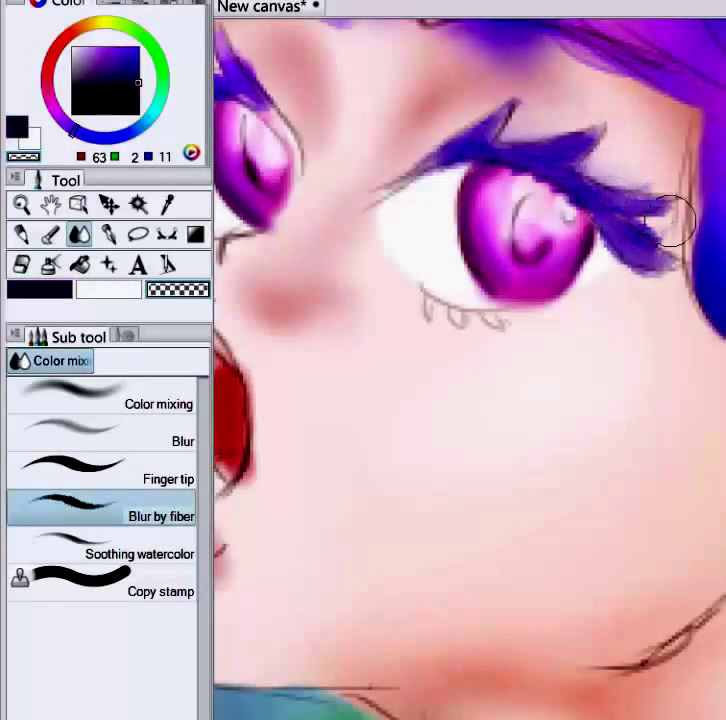
drag(297, 154, 430, 153)
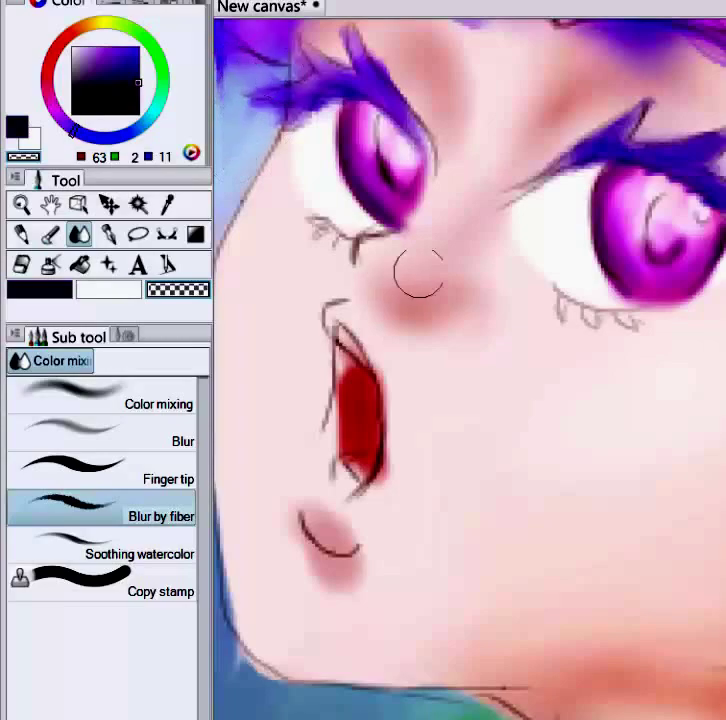
Paint large dark red signature initials in the background beside the figure's head on Layer 8 with the lighting bolt brush.
key(b)
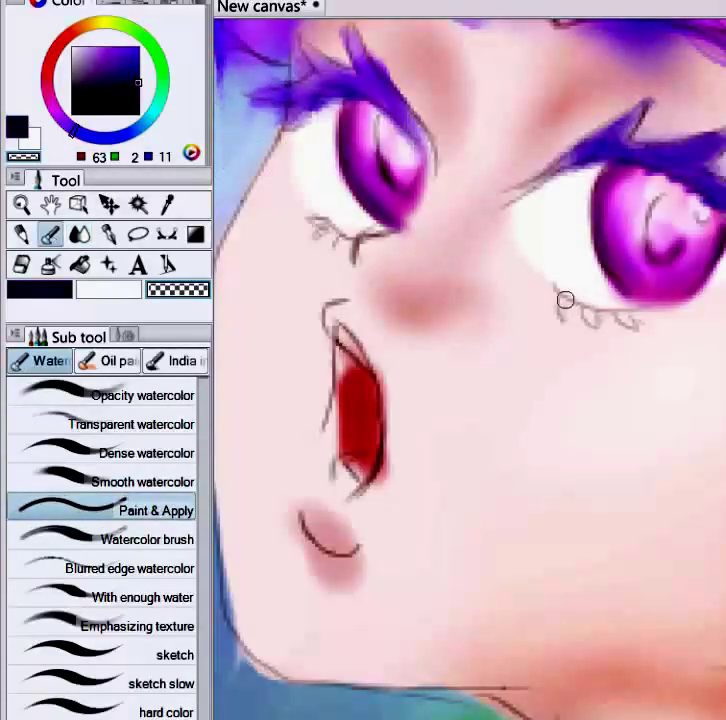
click(146, 453)
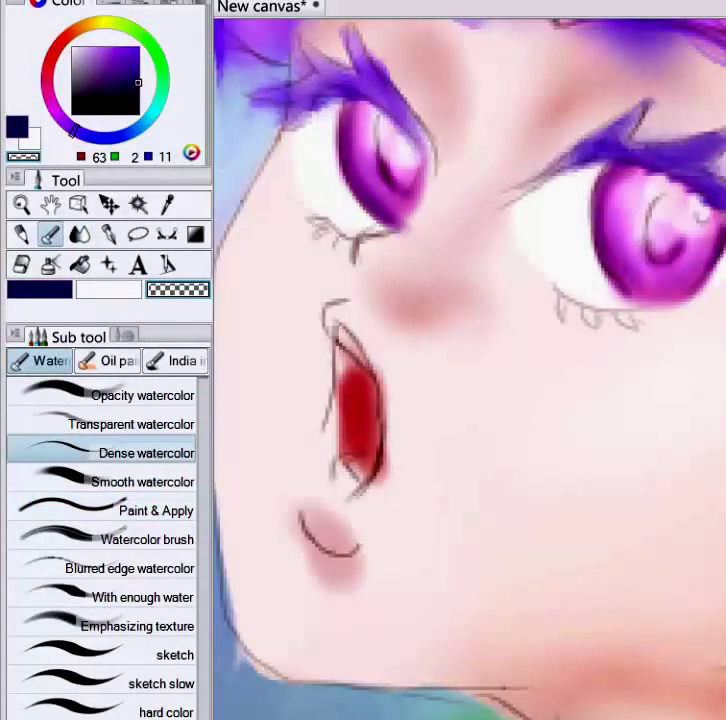
scroll(455, 337, down, 10)
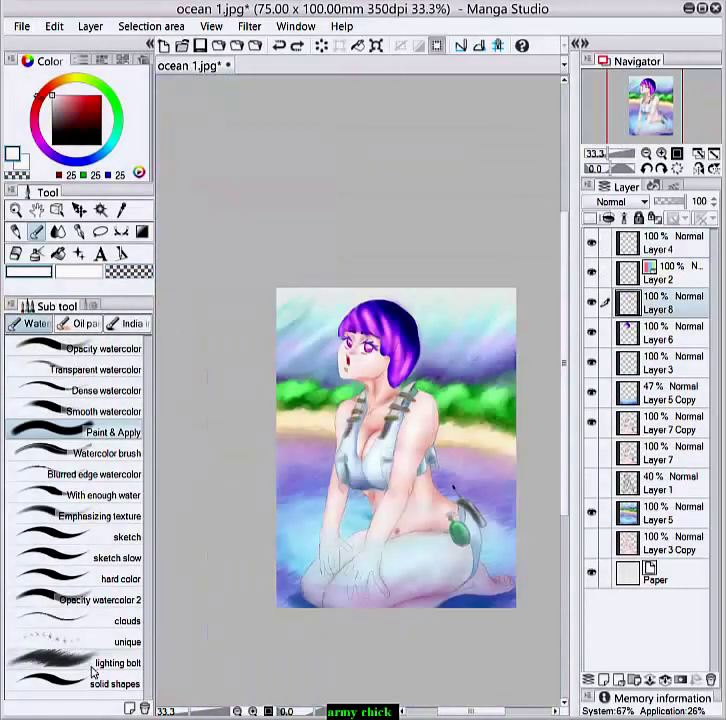
click(92, 668)
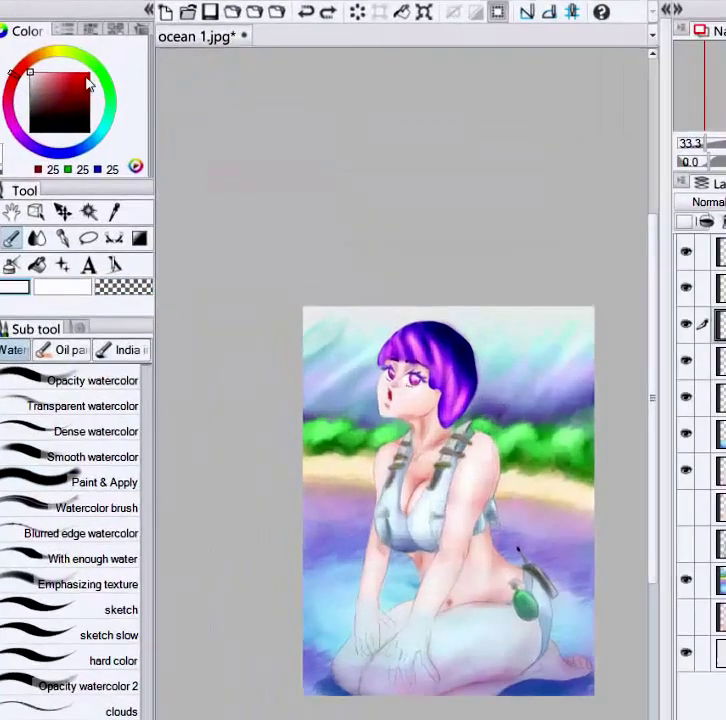
click(101, 103)
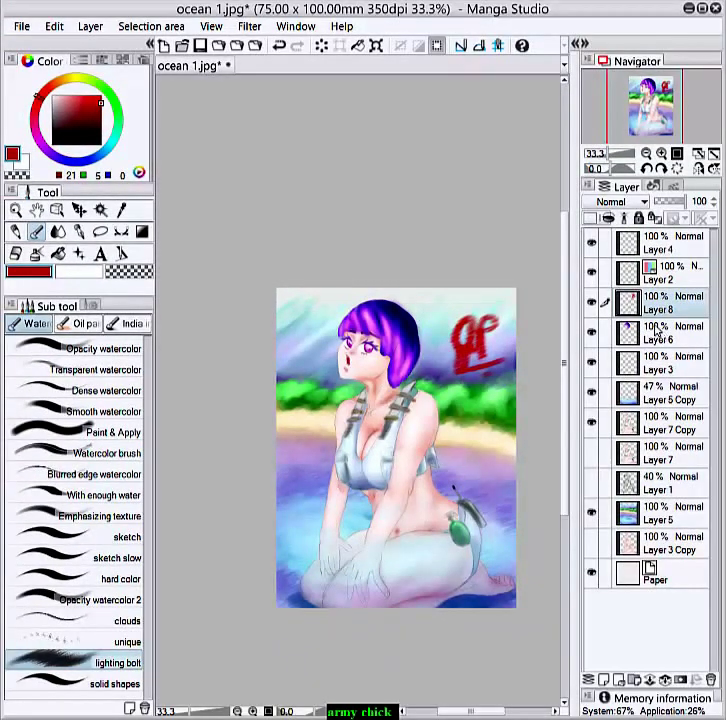
Move Layer 5 Copy above Layer 8 and combine Layers 8, 6, 3 and 7 Copy into a single layer.
drag(662, 396, 664, 300)
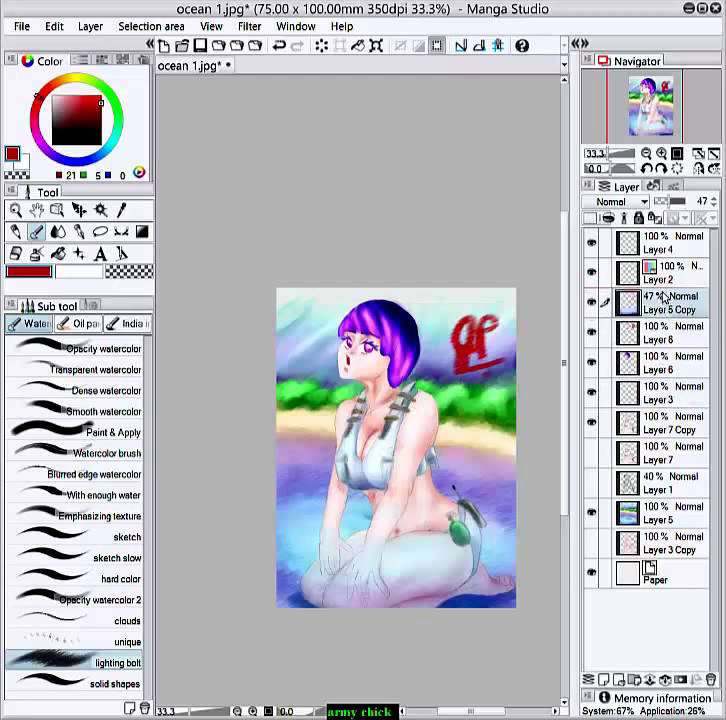
click(666, 336)
shift+click(661, 418)
right_click(660, 338)
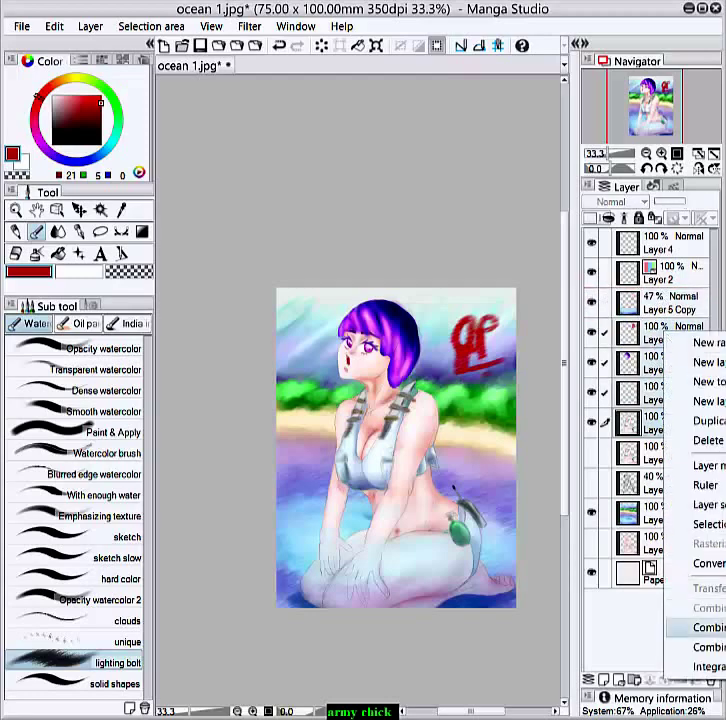
click(700, 645)
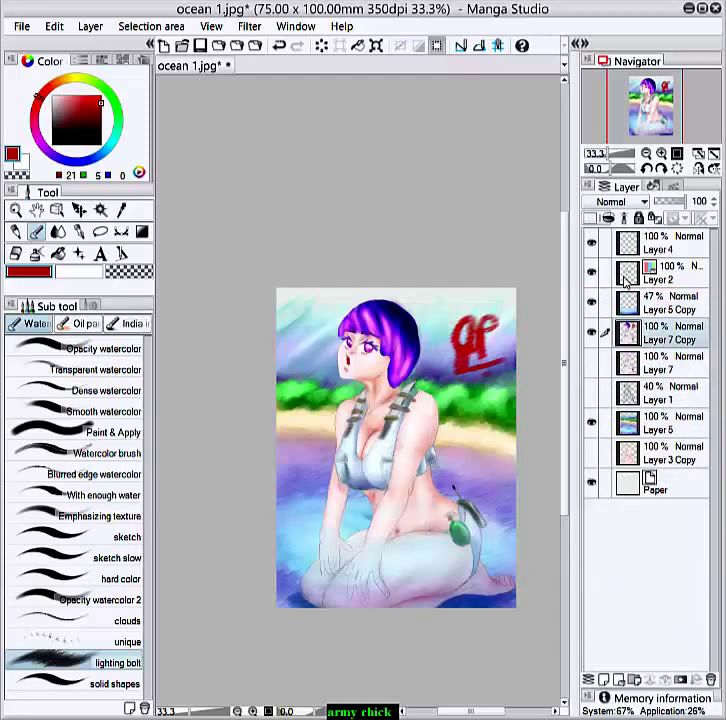
Move Layer 5 Copy above Layer 2 and combine Layer 2 with Layer 7 Copy.
ctrl+click(626, 280)
drag(626, 298, 630, 263)
click(631, 304)
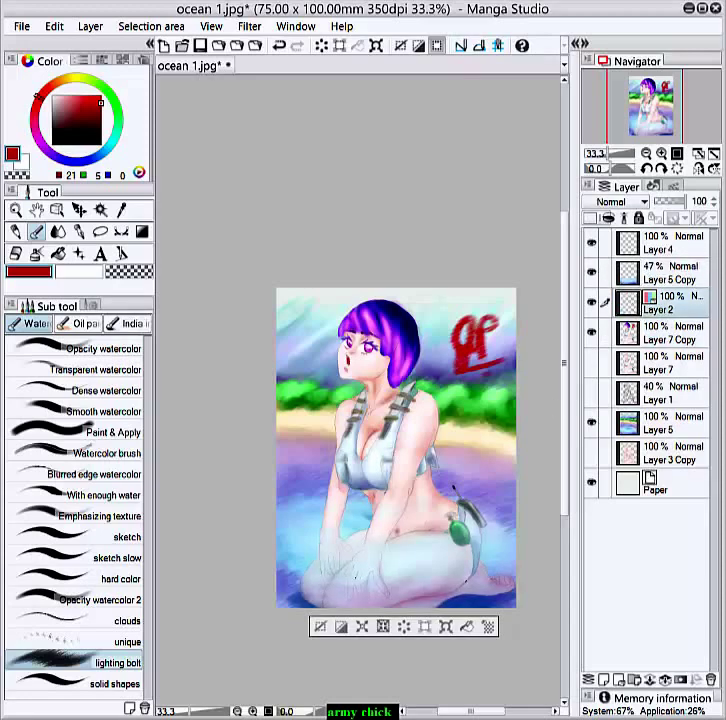
ctrl+click(648, 330)
right_click(645, 332)
click(690, 629)
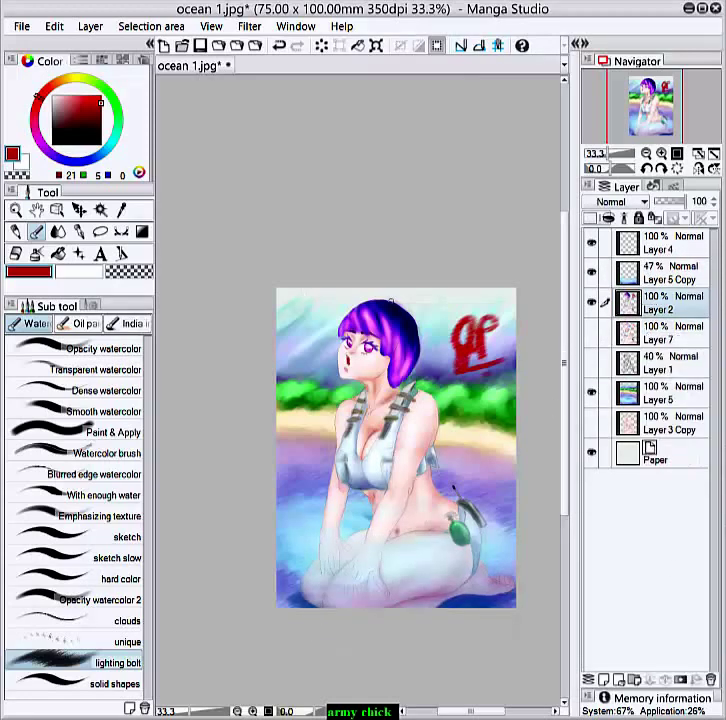
Try to scale down, slightly rotate and reposition the figure on Layer 2 within the beach scene.
key(m)
mouse_move(269, 301)
mouse_down()
mouse_move(251, 329)
mouse_move(258, 312)
mouse_move(322, 322)
mouse_move(356, 365)
mouse_move(348, 356)
mouse_up()
drag(424, 434, 388, 433)
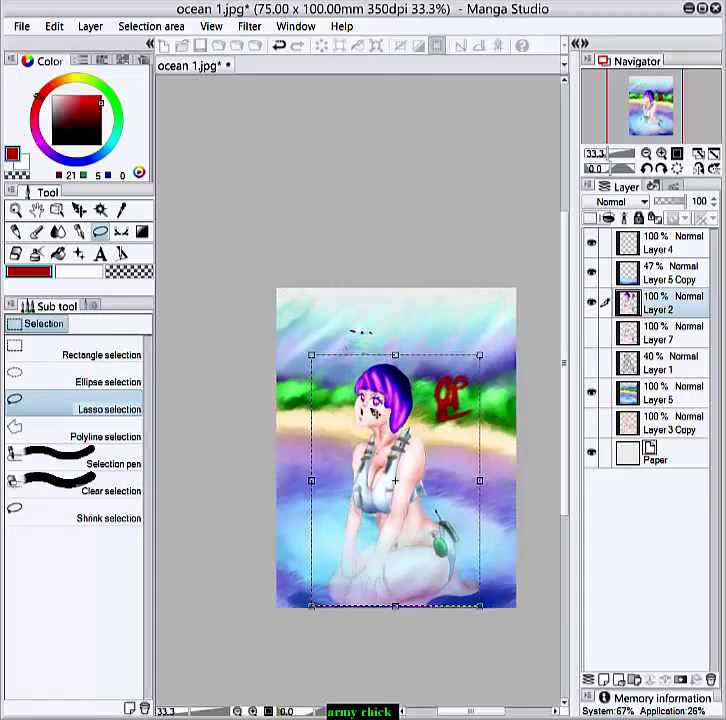
drag(394, 323, 396, 334)
drag(313, 355, 299, 348)
mouse_move(391, 465)
mouse_down()
mouse_move(391, 455)
mouse_move(389, 466)
mouse_up()
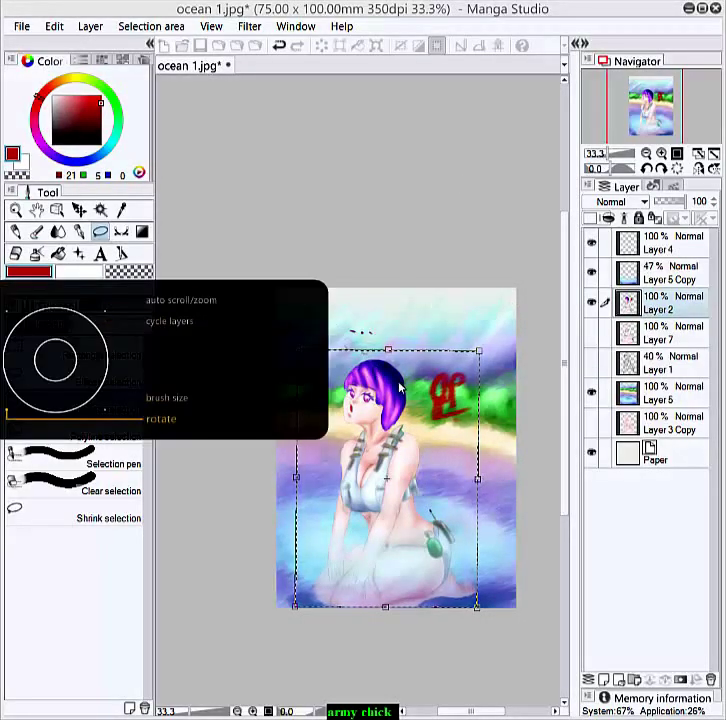
scroll(468, 414, up, 6)
drag(563, 371, 563, 409)
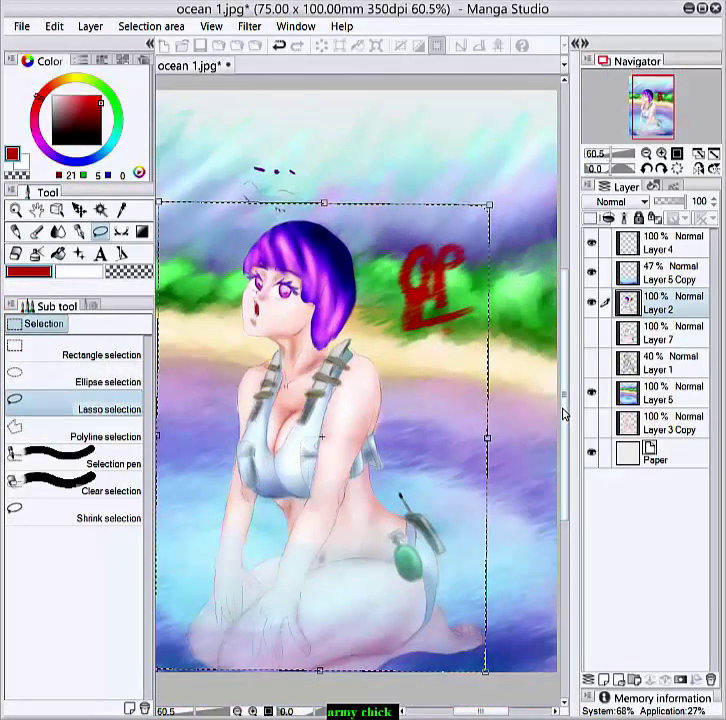
scroll(553, 404, down, 2)
click(100, 232)
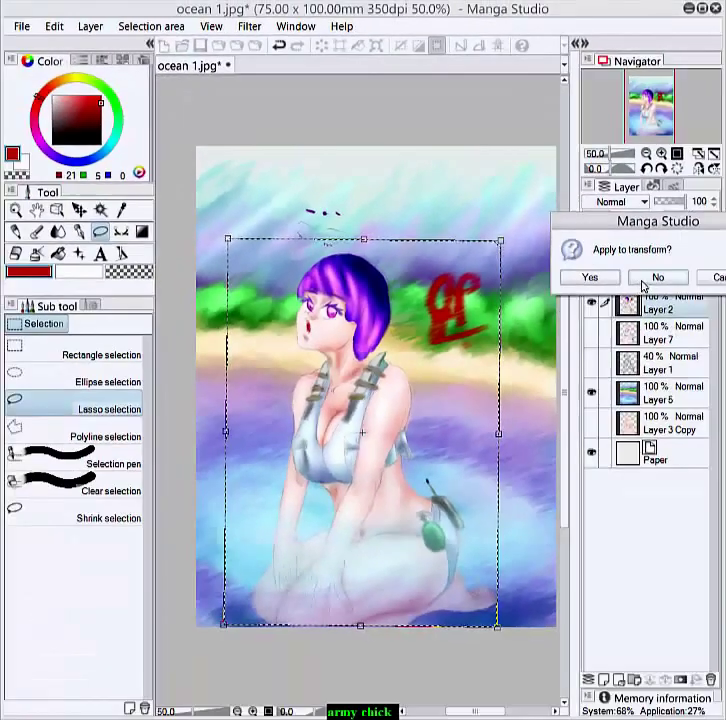
click(643, 281)
Try to scale the whole Layer 2 down toward its lower-right corner.
click(423, 40)
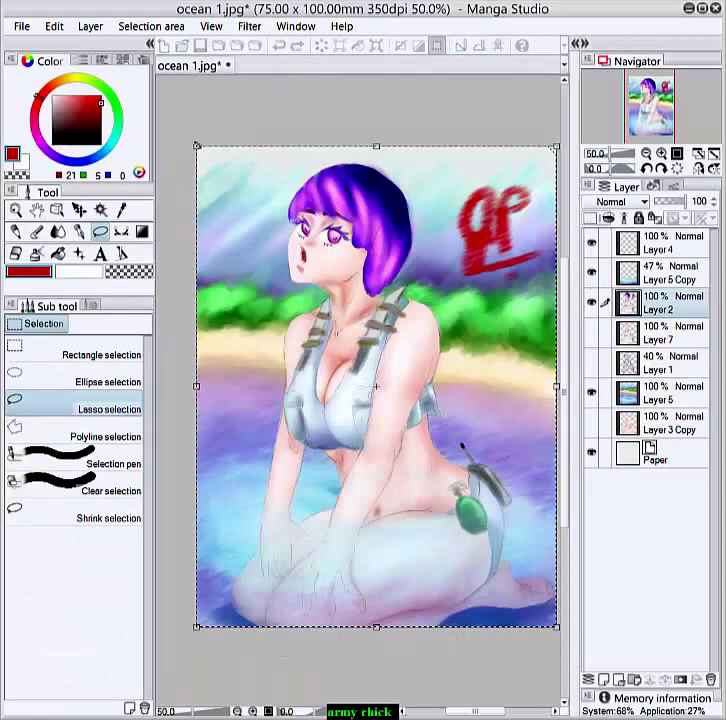
drag(197, 146, 290, 202)
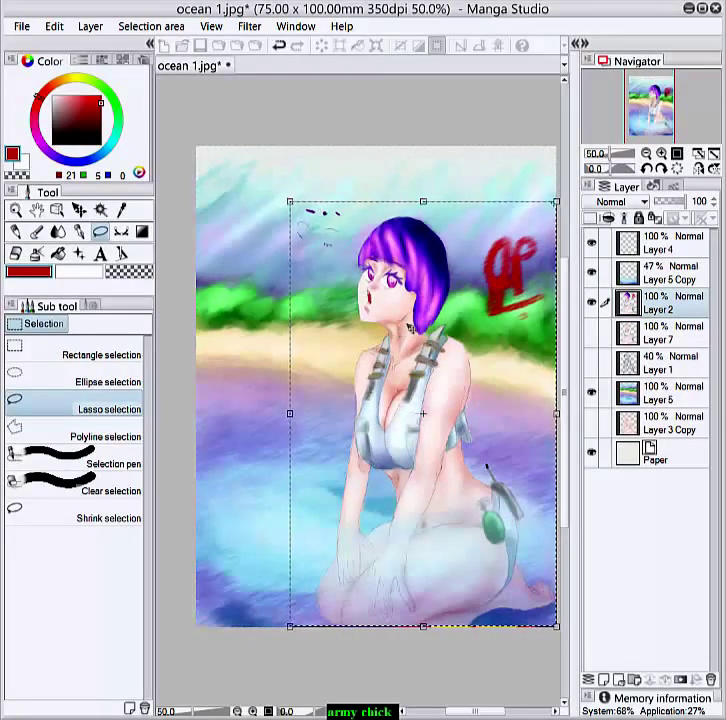
click(606, 261)
click(656, 277)
Move Layer 4 below Layer 5 Copy and combine it with Layer 2.
drag(662, 247, 661, 288)
ctrl+click(668, 306)
right_click(678, 308)
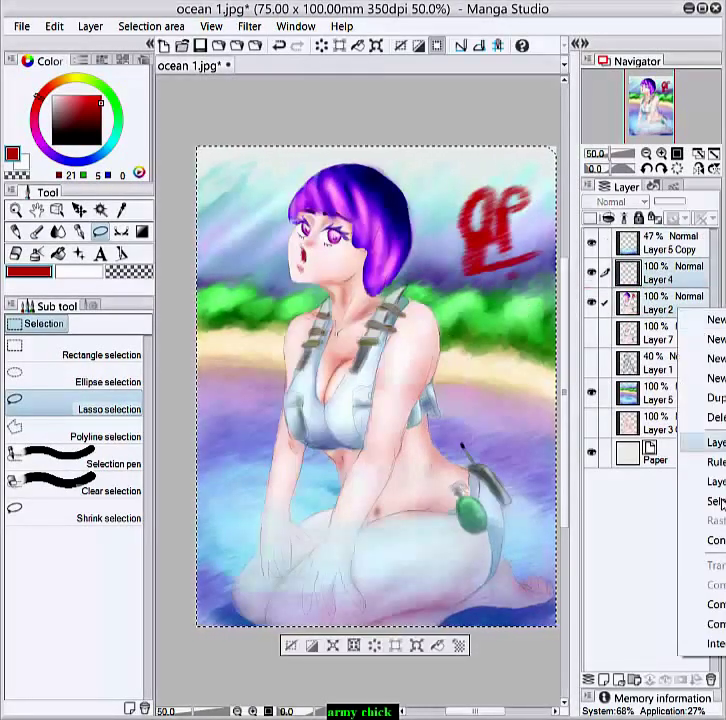
click(718, 604)
Try to shrink the figure on the combined Layer 4 slightly and centre it at the canvas's lower edge.
click(418, 646)
drag(197, 146, 342, 198)
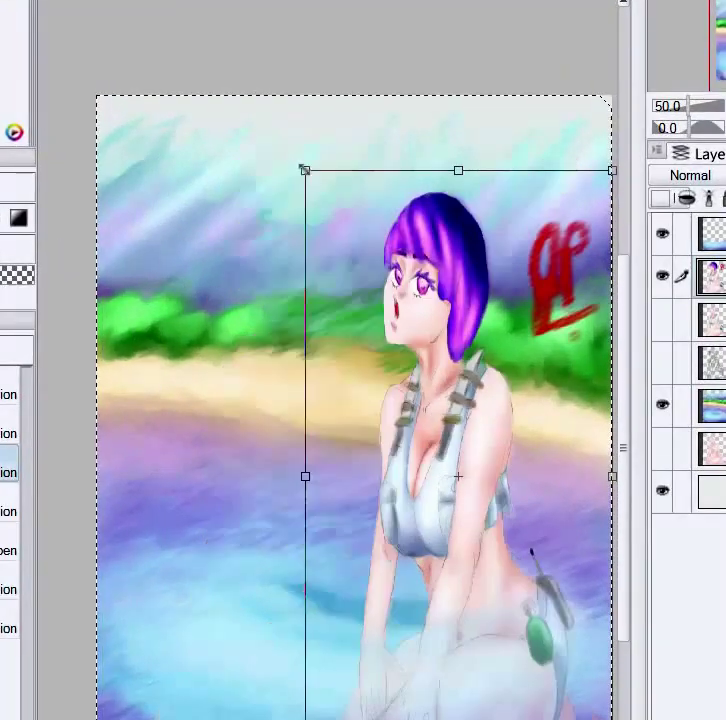
drag(305, 170, 191, 122)
drag(301, 350, 258, 340)
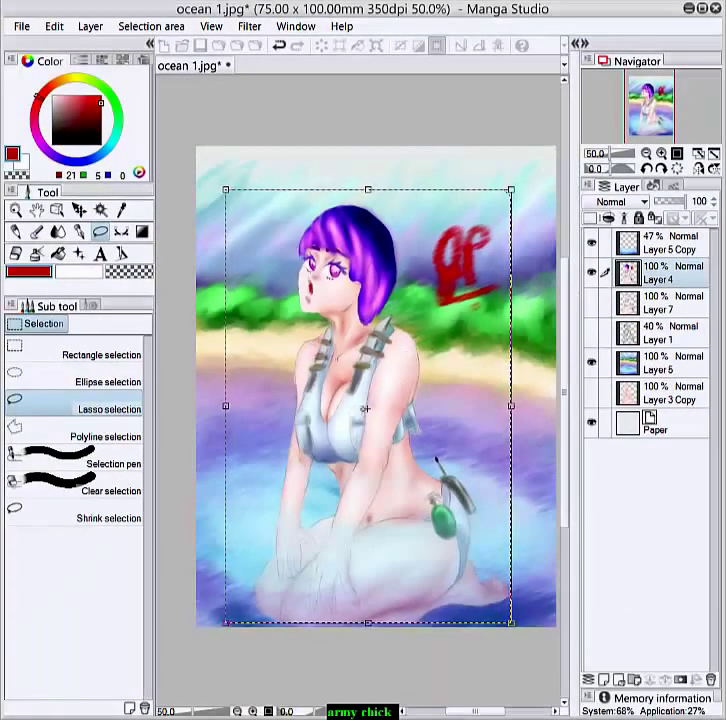
drag(364, 423, 371, 426)
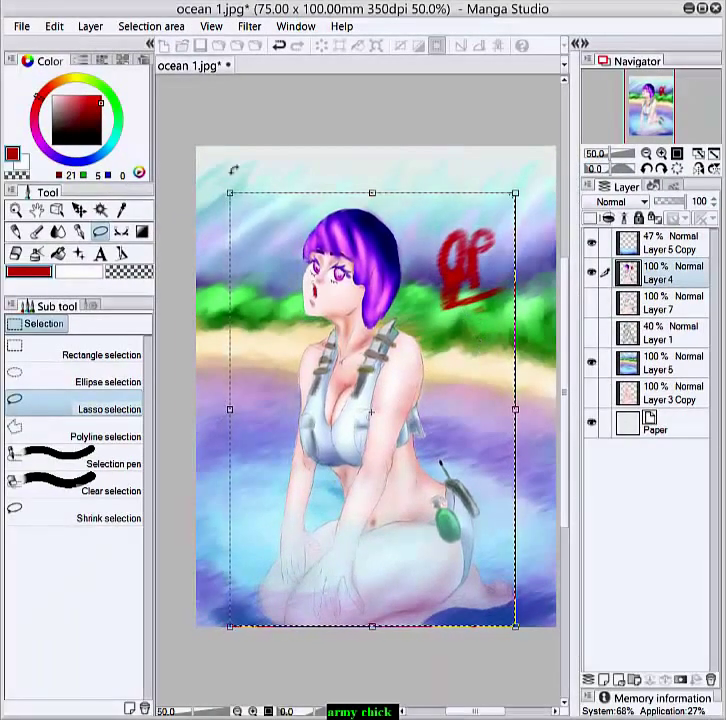
click(100, 240)
click(657, 279)
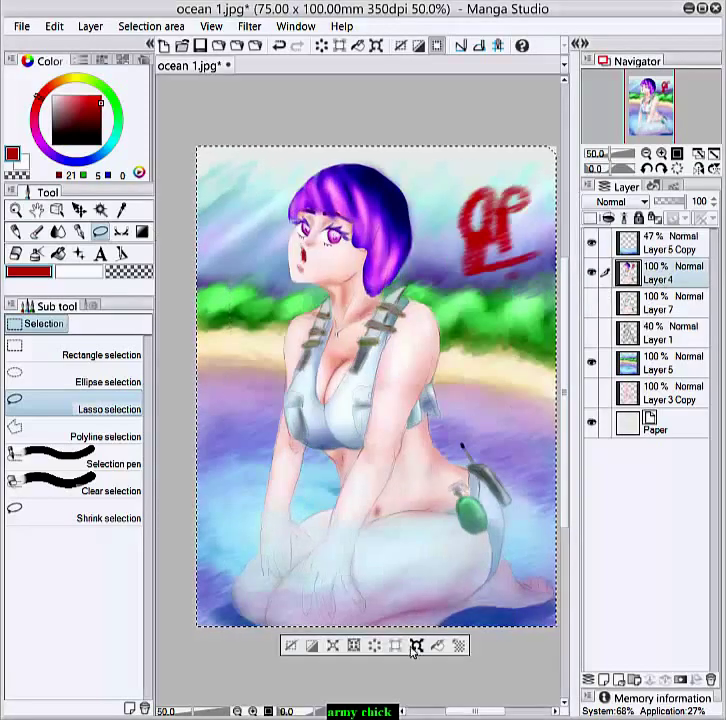
Scale Layer 4 to about two-thirds of the canvas width, seat the slightly rotated figure in the water, apply the transform and deselect.
click(416, 647)
drag(195, 145, 301, 209)
drag(389, 290, 332, 291)
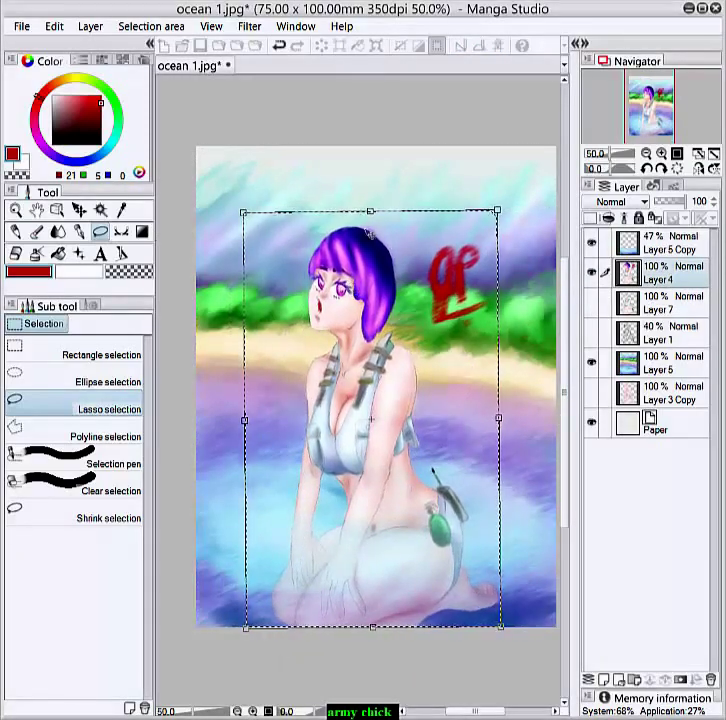
drag(244, 212, 260, 217)
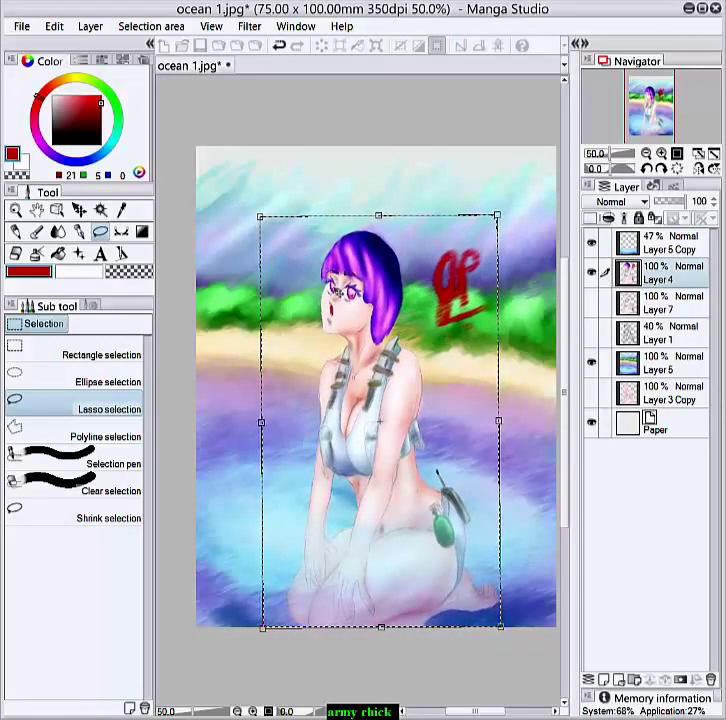
click(120, 402)
click(598, 278)
click(407, 372)
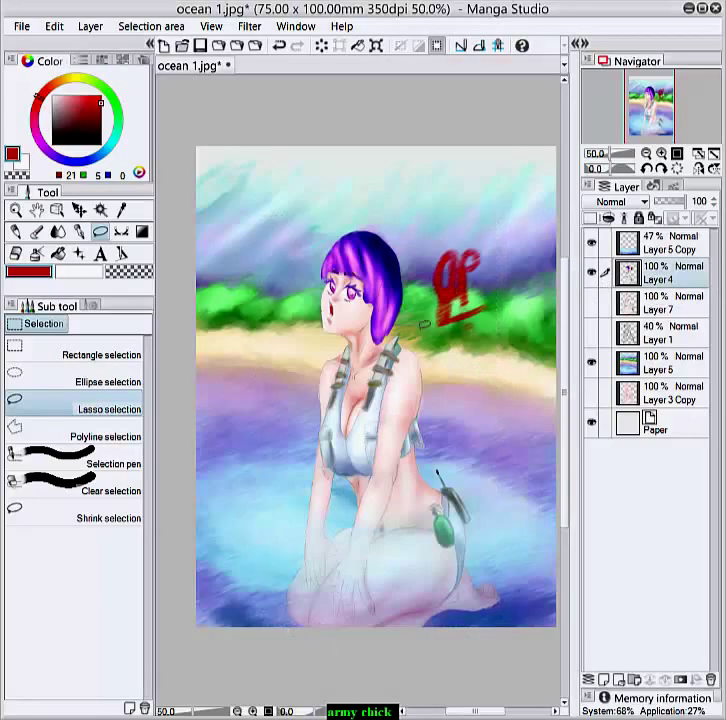
Save the painting as a JPEG in the Pictures folder, removing the 1 from the end of the file name.
click(21, 26)
click(39, 151)
click(228, 329)
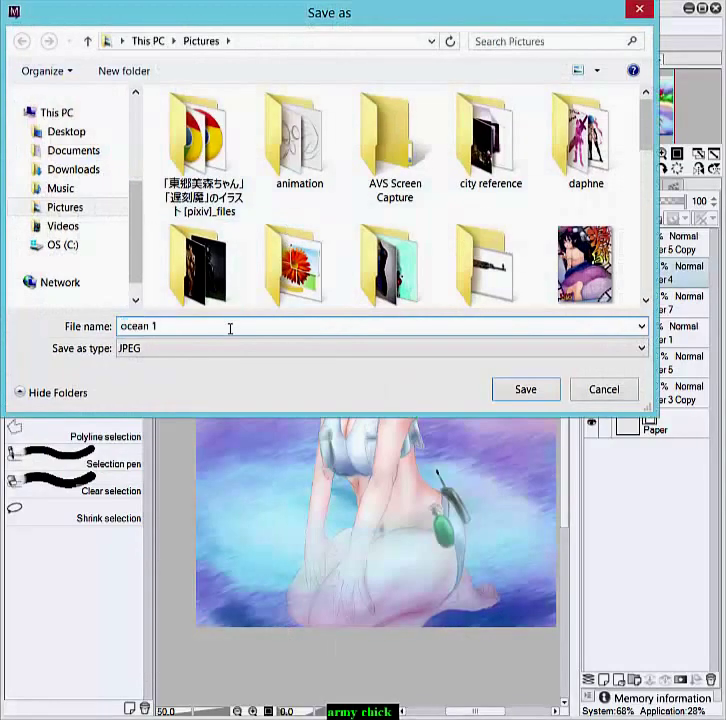
key(BackSpace)
key(BackSpace)
click(528, 388)
click(714, 277)
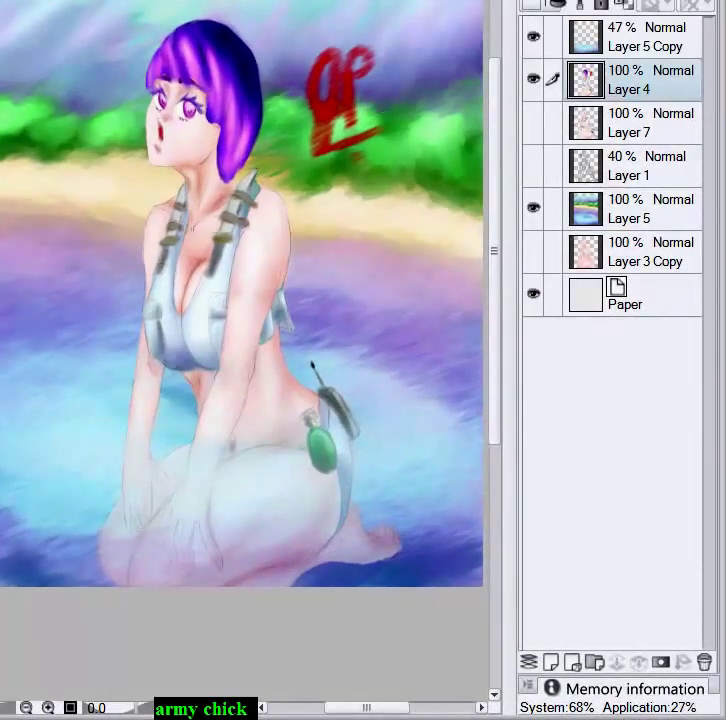